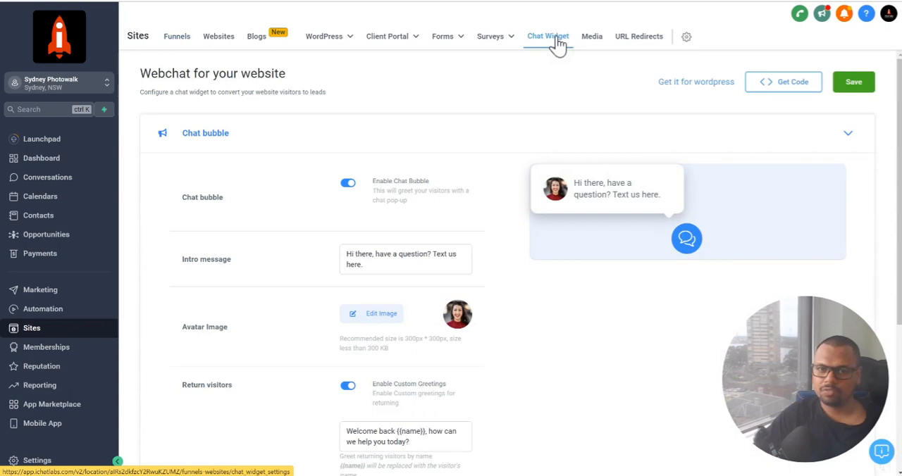
Open the site's chat widget settings and enable the chat bubble
left_click(556, 42)
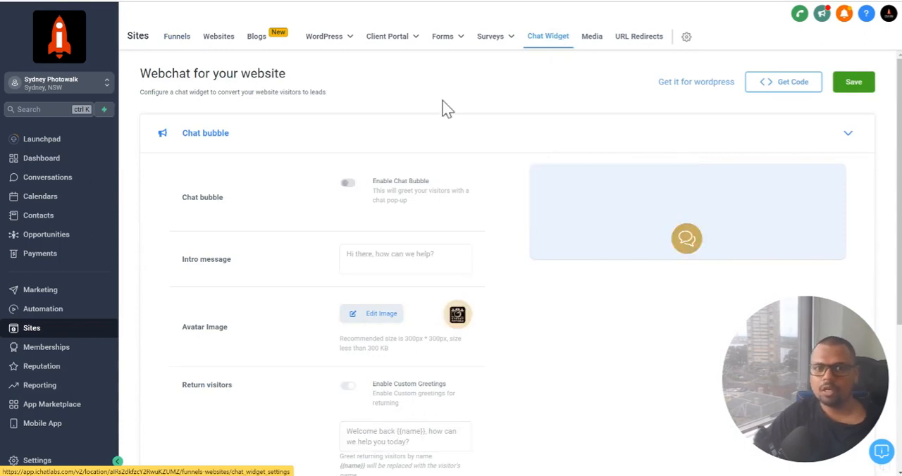
left_click(348, 184)
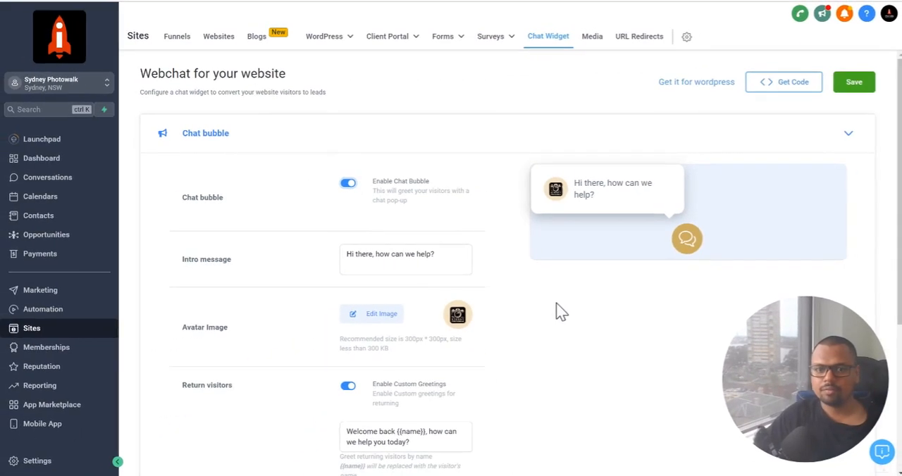
scroll(563, 285, "down", 3)
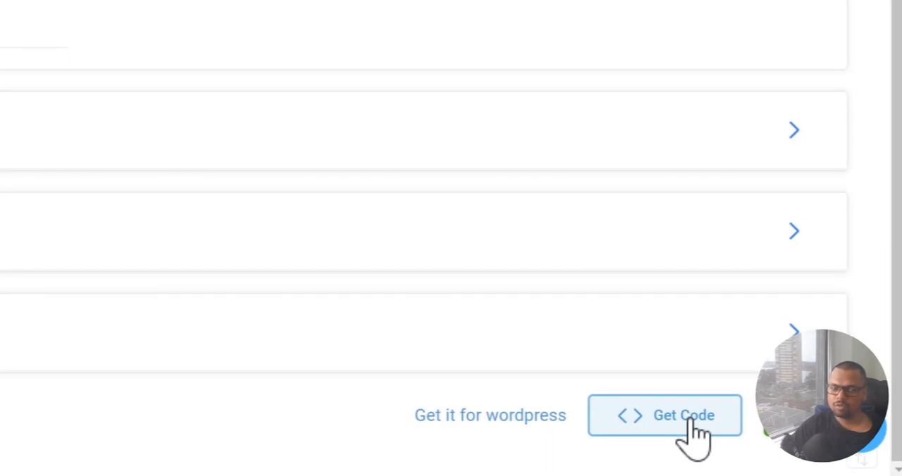
Set the chat bubble's intro message to "Hi there, how can we help you?"
scroll(602, 241, "up", 2)
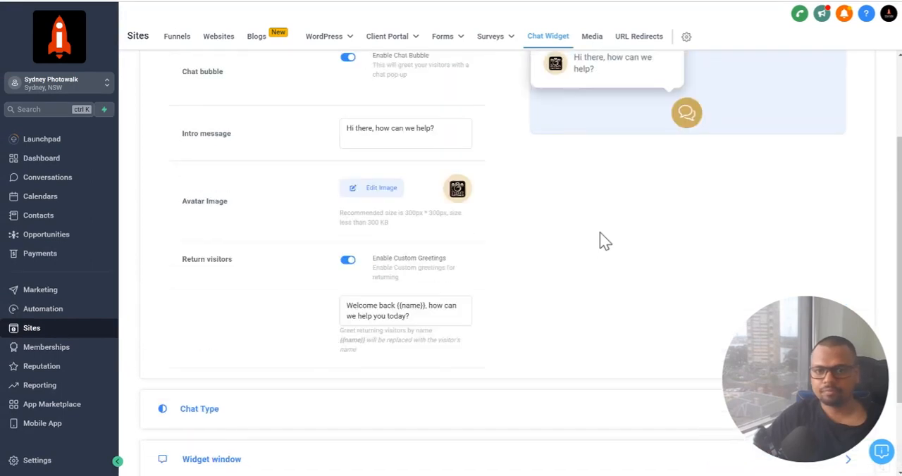
scroll(634, 275, "down", 2)
scroll(637, 276, "up", 4)
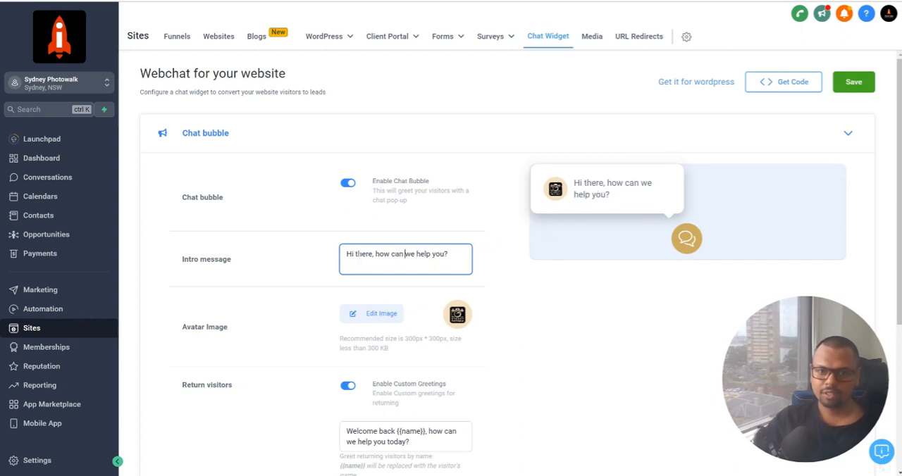
Review the chat bubble's intro message, avatar image and return-visitor greeting settings
scroll(483, 309, "down", 2)
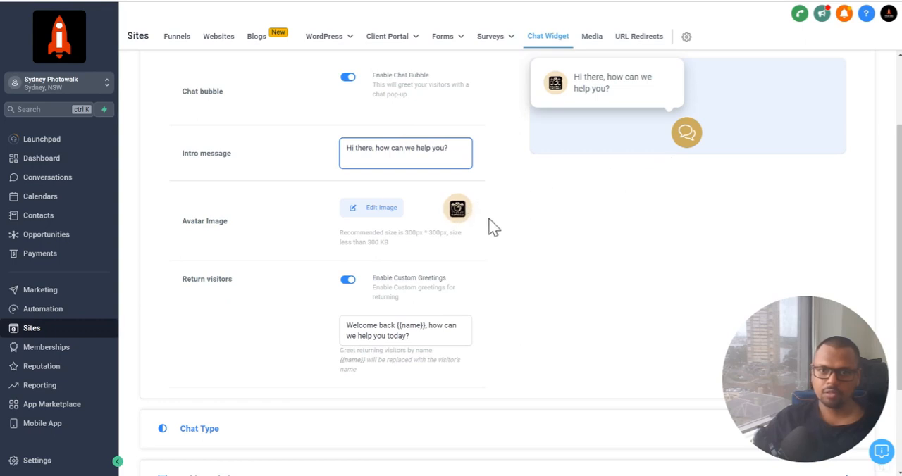
scroll(615, 221, "up", 1)
scroll(615, 222, "up", 2)
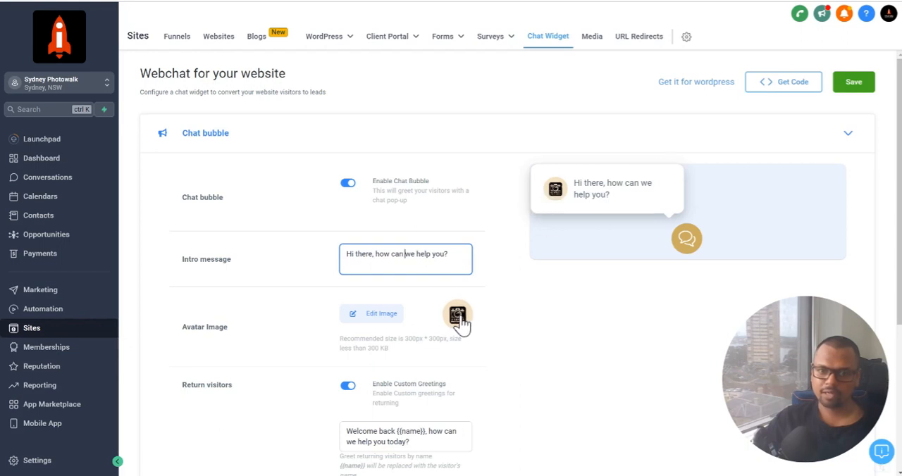
scroll(584, 267, "down", 2)
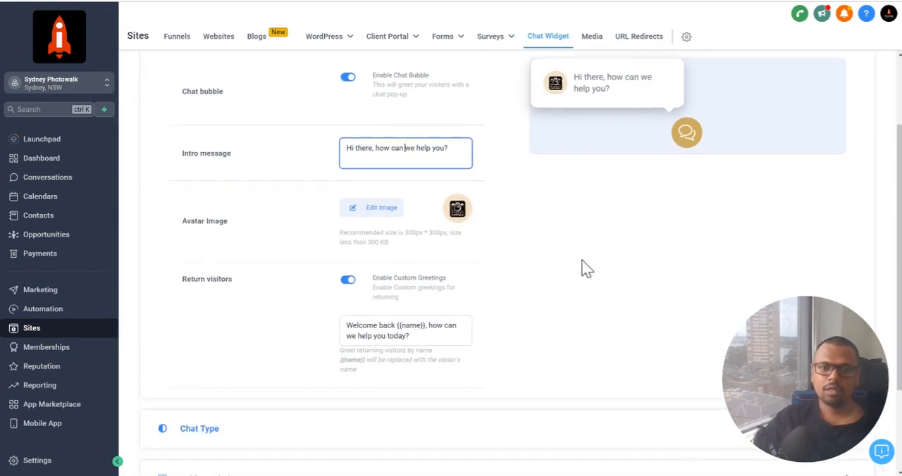
scroll(584, 268, "down", 1)
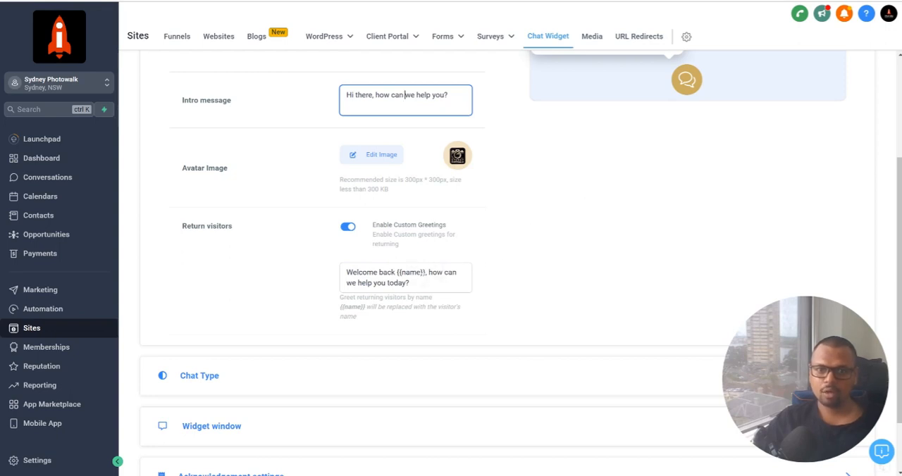
scroll(507, 268, "up", 2)
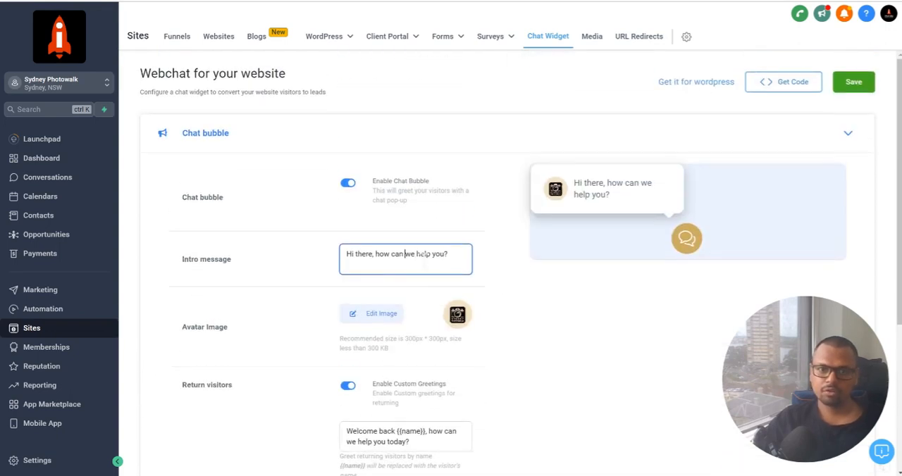
scroll(504, 331, "down", 2)
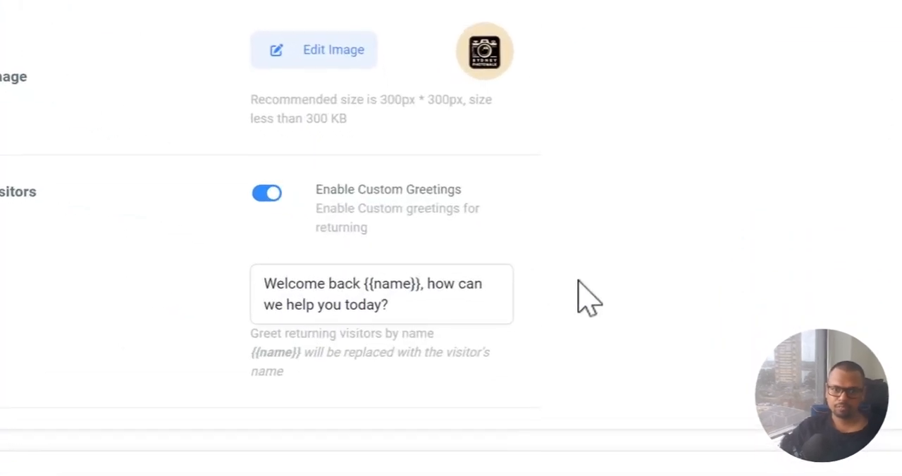
Turn the custom greetings for return visitors off and back on
left_click(262, 199)
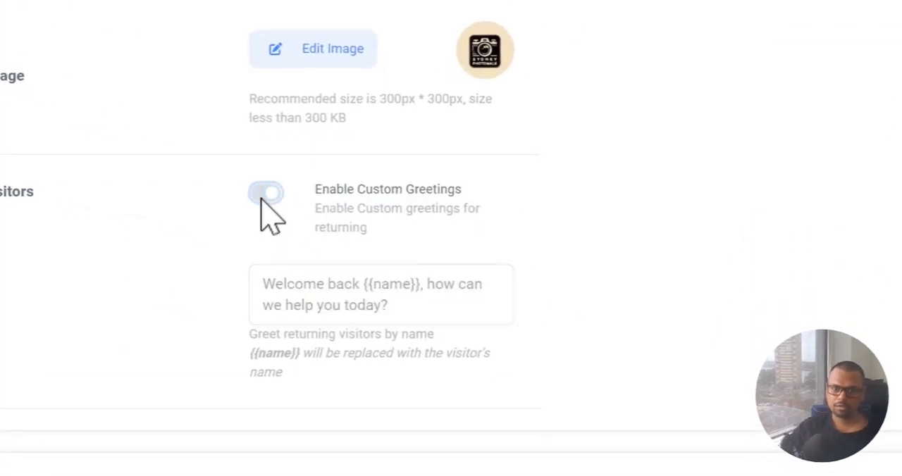
left_click(262, 199)
scroll(646, 232, "down", 1)
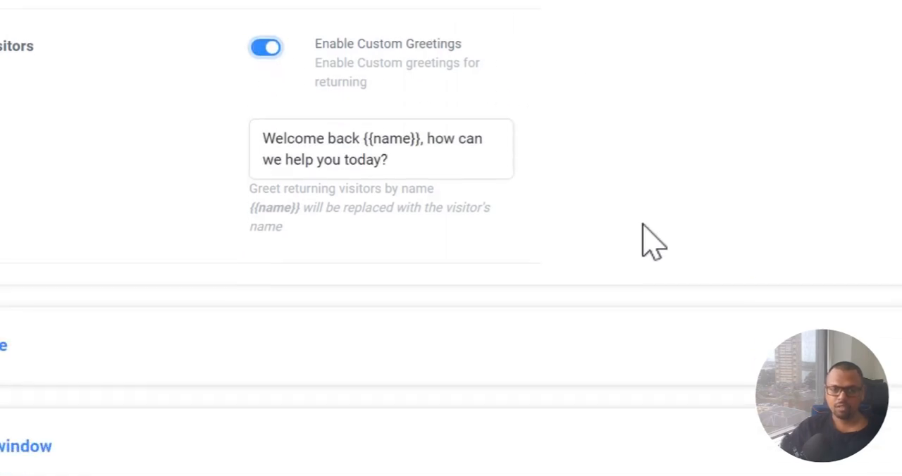
scroll(641, 223, "up", 1)
scroll(642, 224, "down", 1)
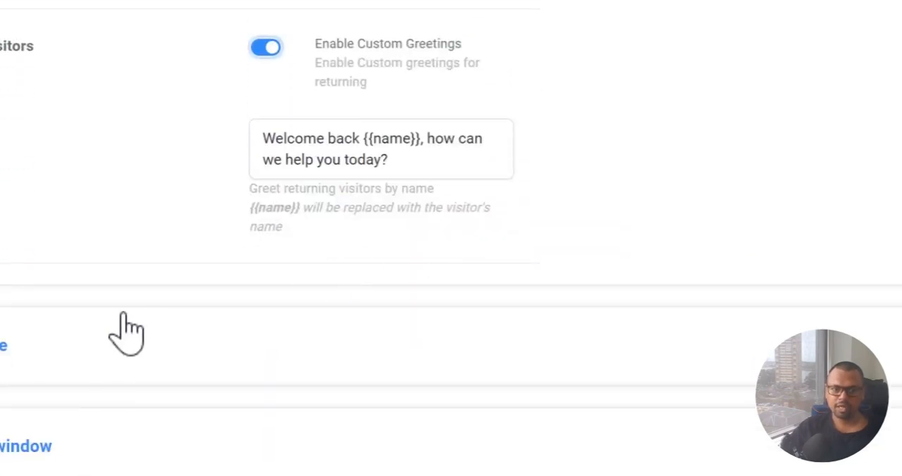
Expand the Chat Type settings and examine the mobile phone and e-mail fields in the SMS or Email Chat preview
left_click(56, 345)
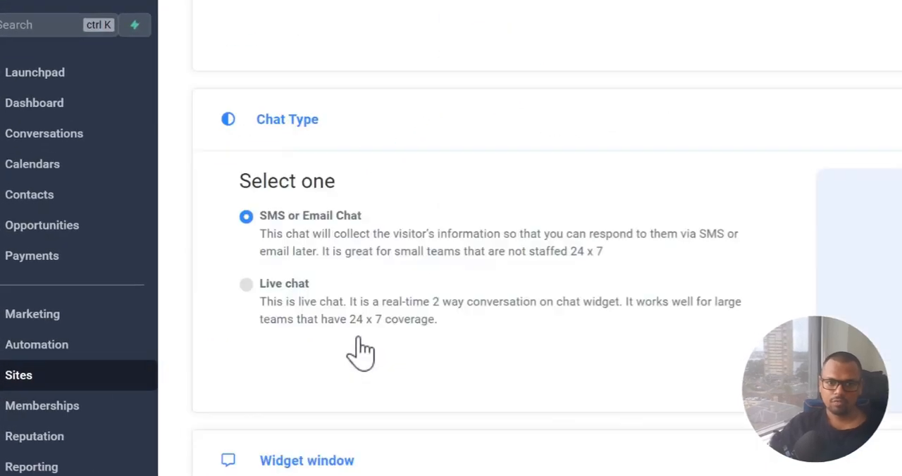
scroll(475, 238, "up", 3)
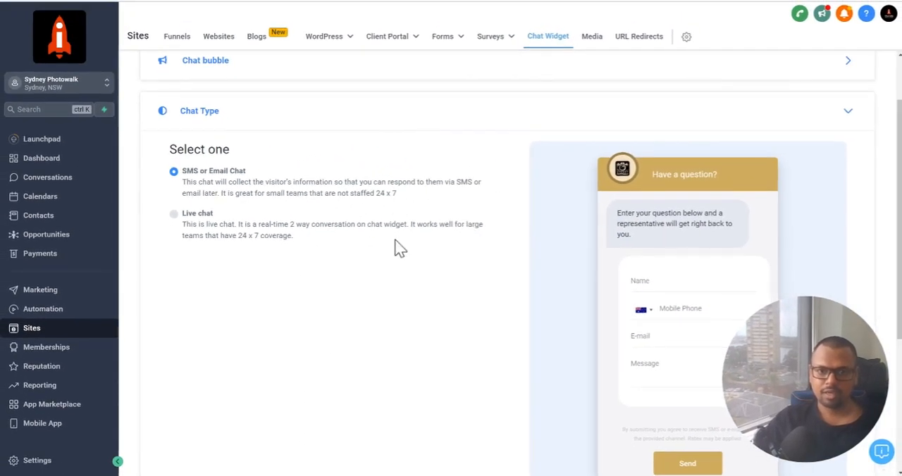
scroll(394, 246, "down", 3)
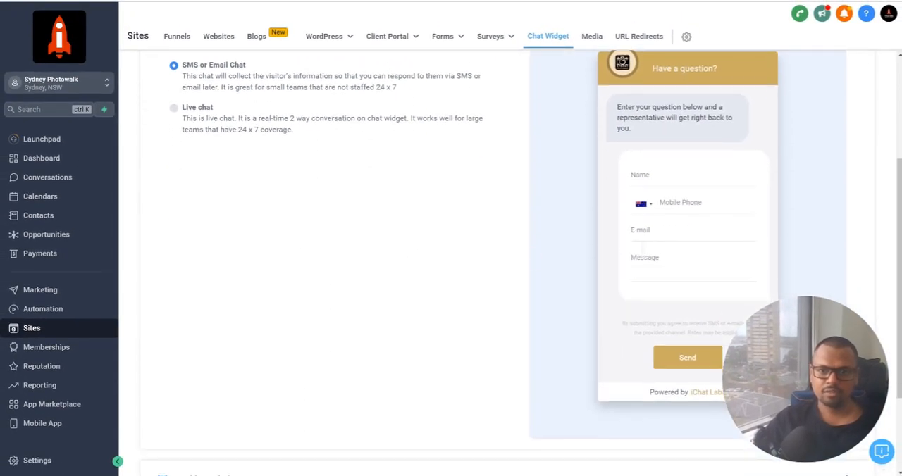
left_click(704, 202)
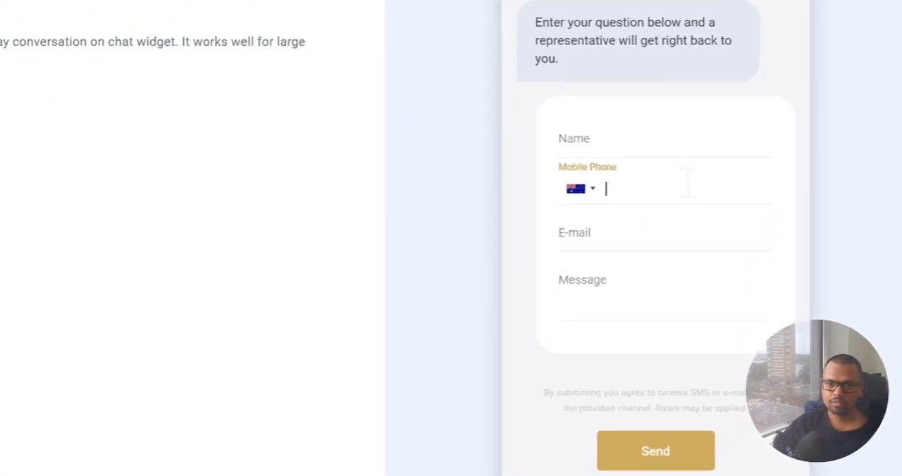
left_click(678, 230)
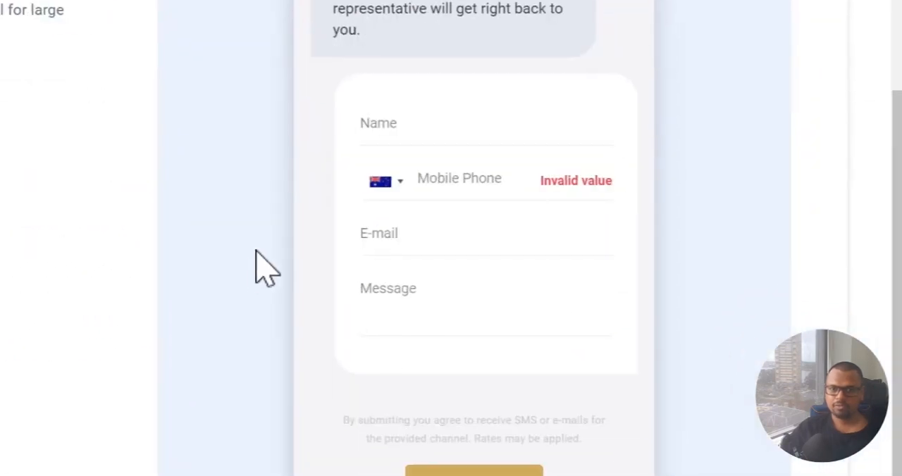
left_click(466, 183)
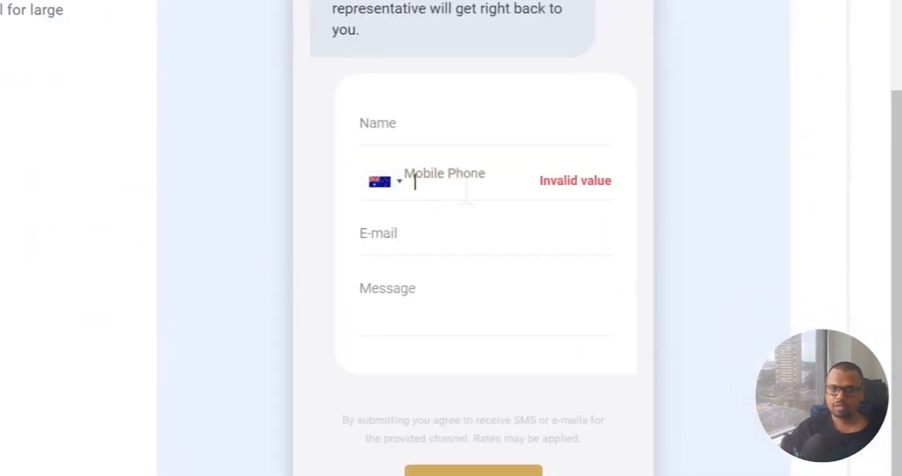
left_click(472, 243)
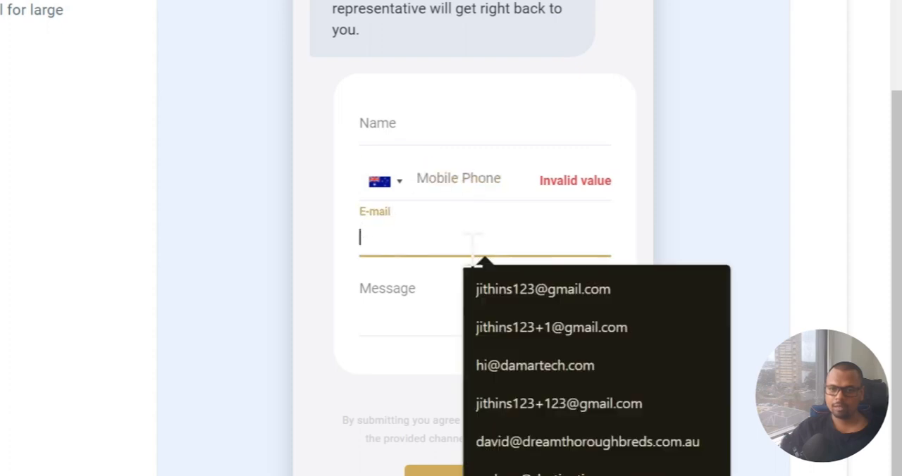
left_click(299, 257)
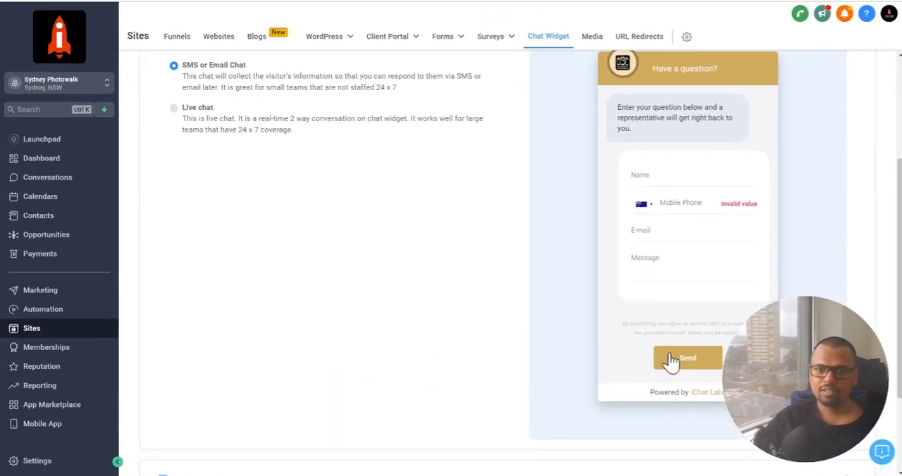
Switch the chat type to Live chat and look over its preview
scroll(583, 274, "up", 1)
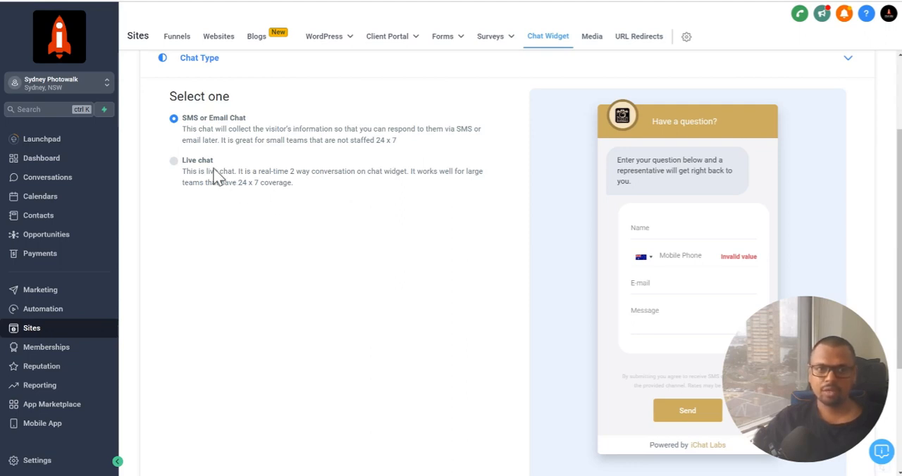
left_click(174, 162)
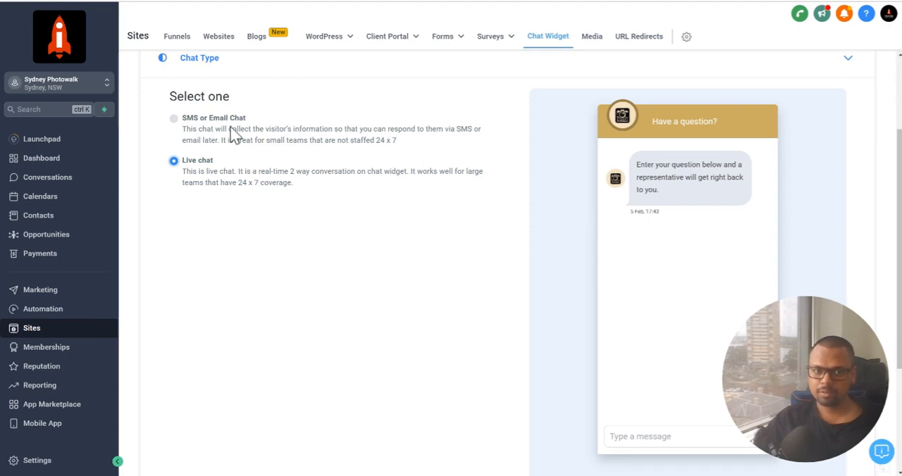
scroll(328, 179, "down", 3)
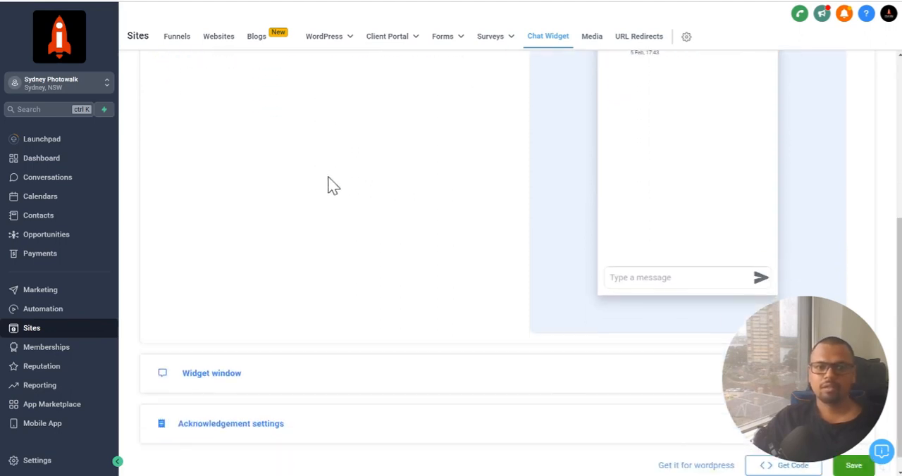
scroll(328, 185, "up", 2)
scroll(312, 175, "down", 3)
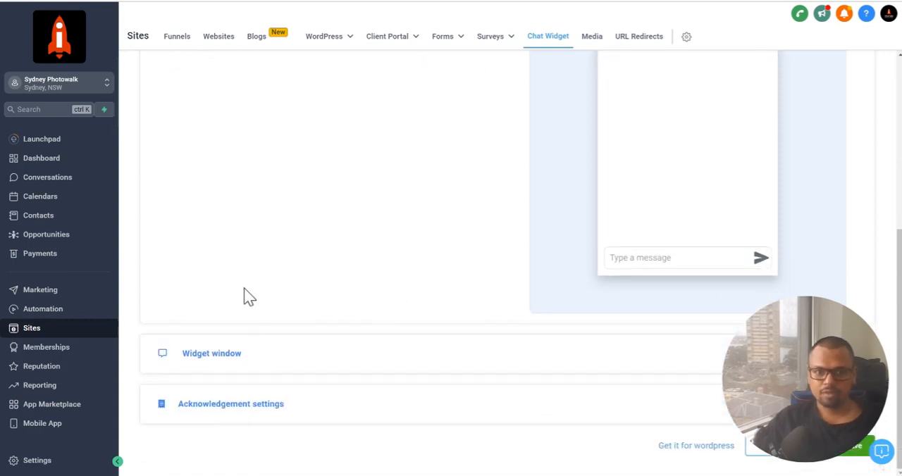
Review the Widget window's header and intro message, and turn off its email field
left_click(230, 356)
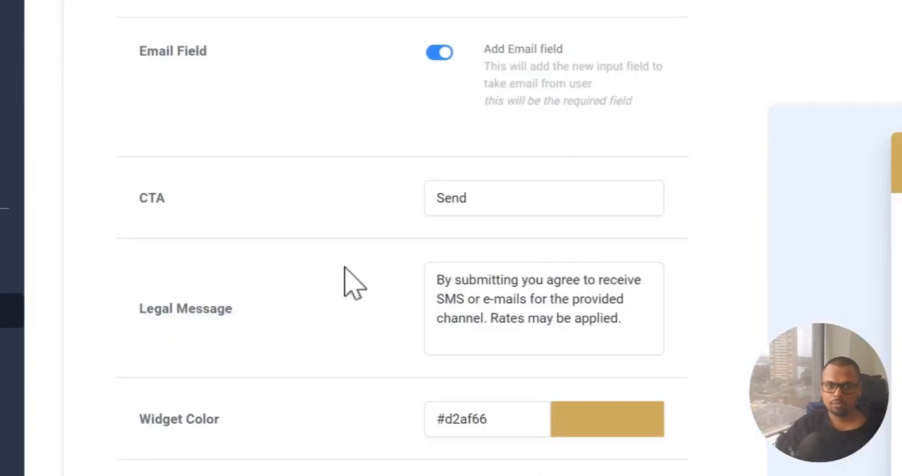
scroll(397, 447, "up", 2)
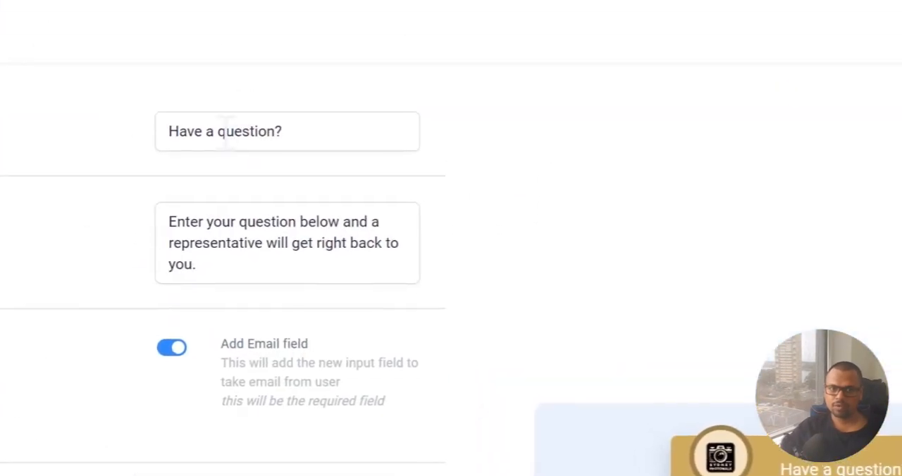
left_click_drag(666, 330, 741, 330)
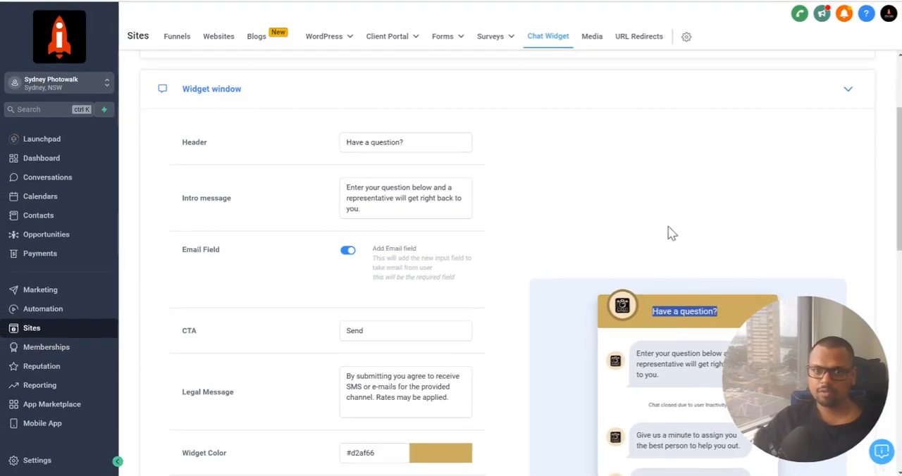
scroll(507, 268, "down", 1)
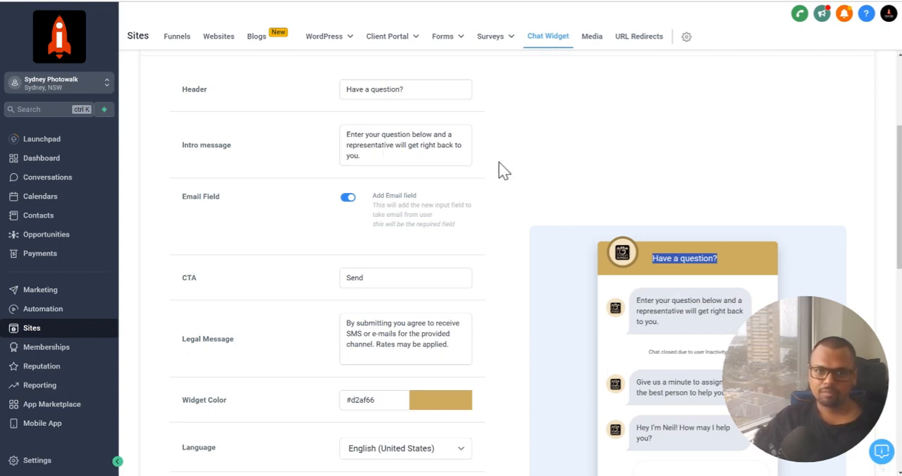
scroll(504, 171, "down", 1)
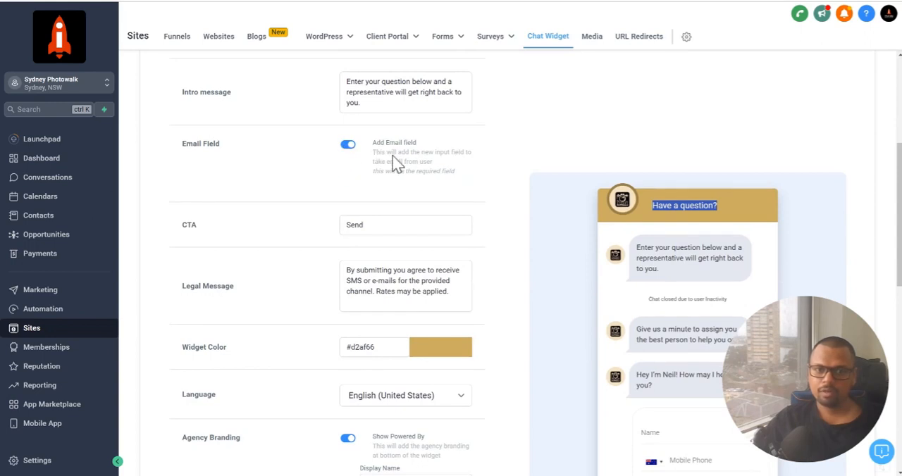
left_click(348, 150)
scroll(529, 175, "up", 5)
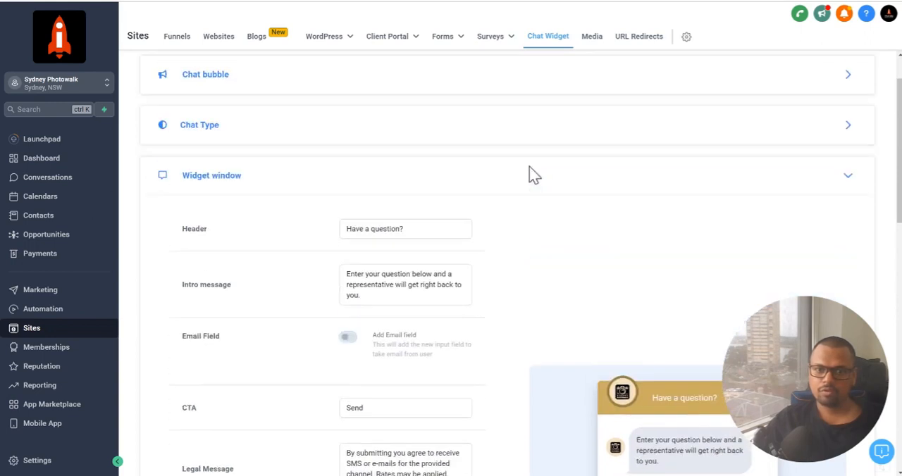
Set the chat type to SMS or Email Chat and check which contact fields its preview form contains
left_click(300, 185)
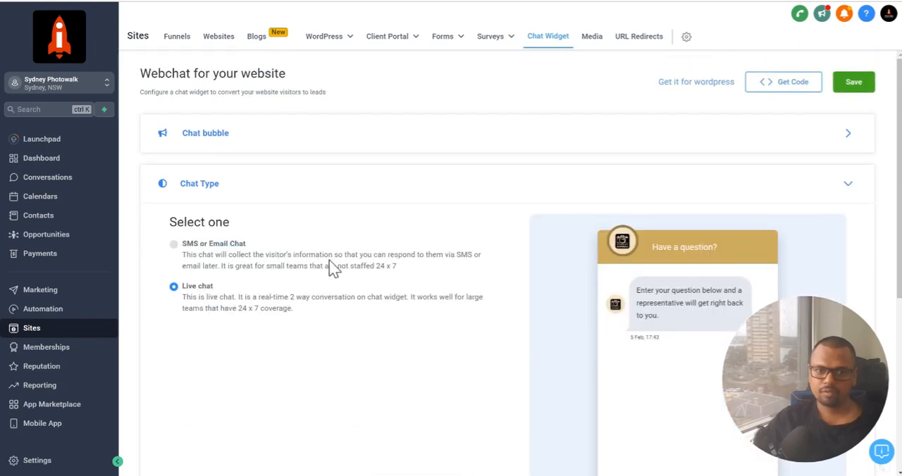
left_click(241, 247)
scroll(560, 275, "down", 2)
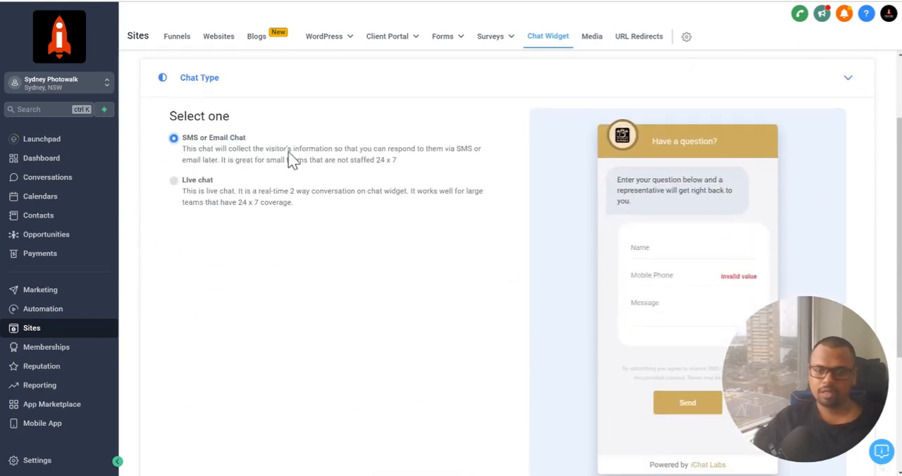
scroll(662, 296, "down", 1)
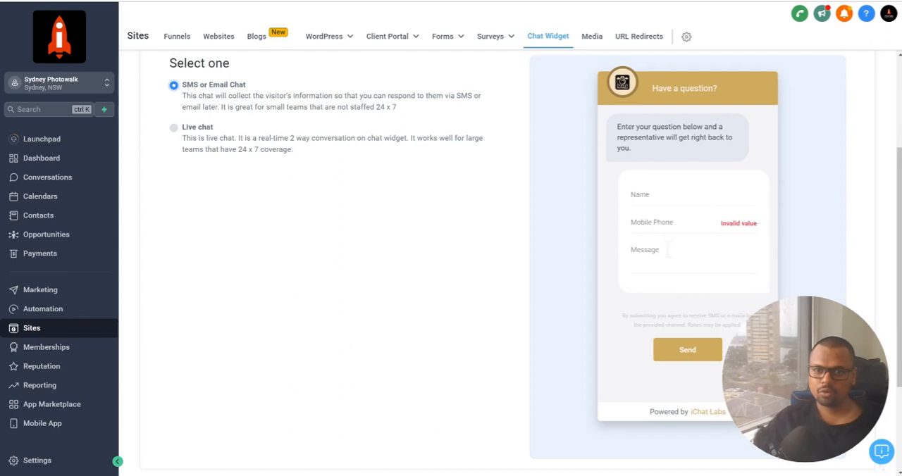
scroll(431, 261, "down", 3)
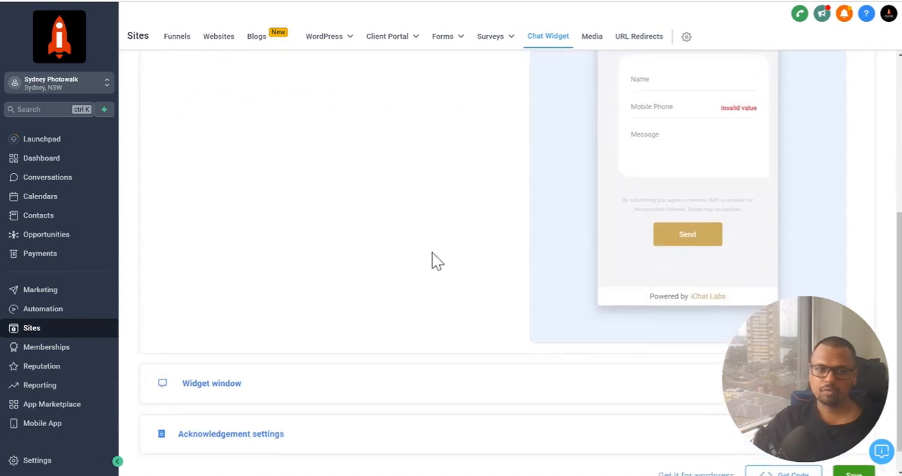
Reopen the Widget window settings and turn the email field back on
left_click(229, 365)
scroll(260, 295, "down", 2)
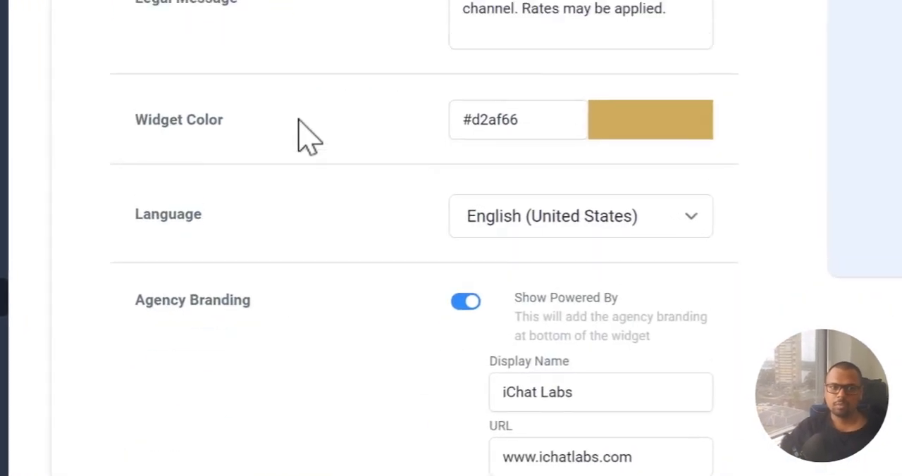
scroll(264, 237, "up", 2)
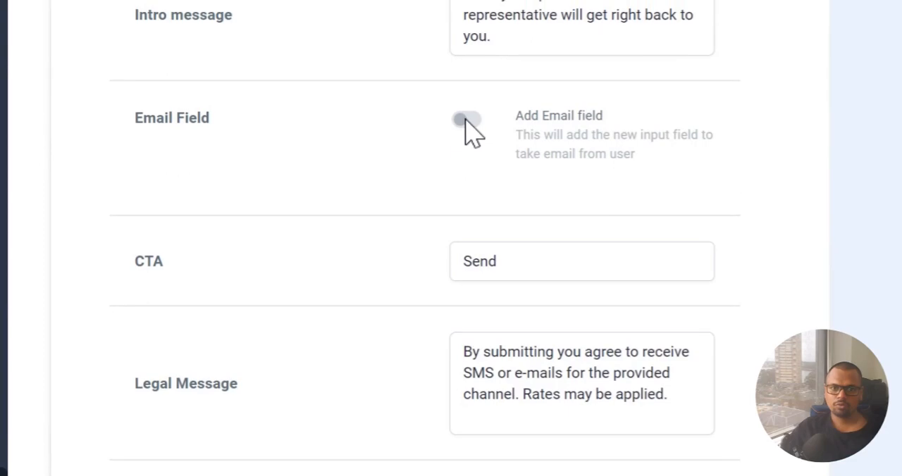
left_click(466, 121)
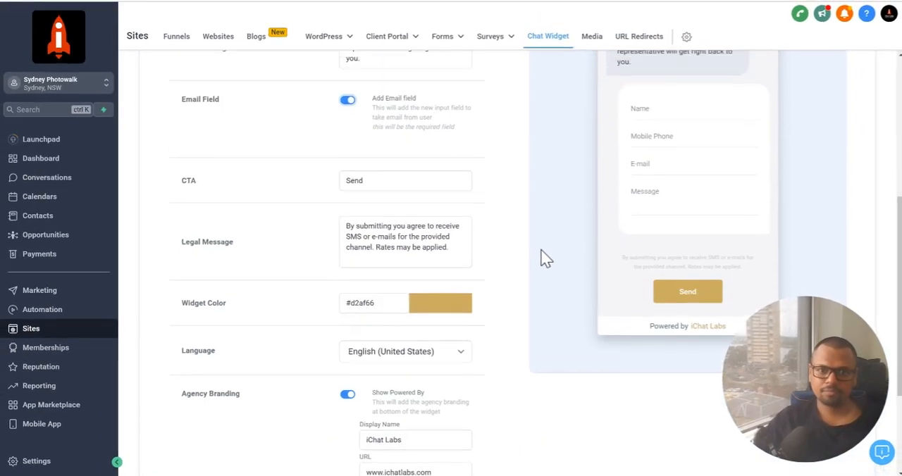
Review the widget window's email field, CTA, legal message, widget color, language and agency branding settings
scroll(281, 131, "up", 3)
scroll(353, 180, "down", 5)
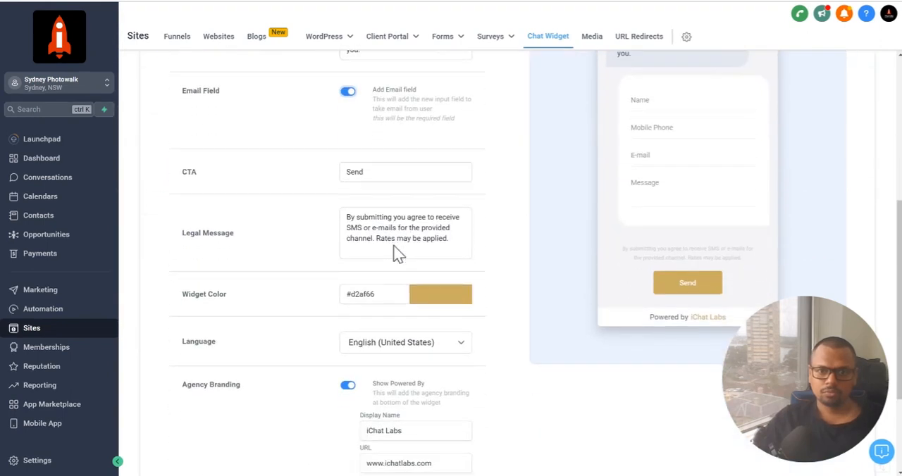
scroll(367, 282, "down", 1)
scroll(304, 217, "up", 3)
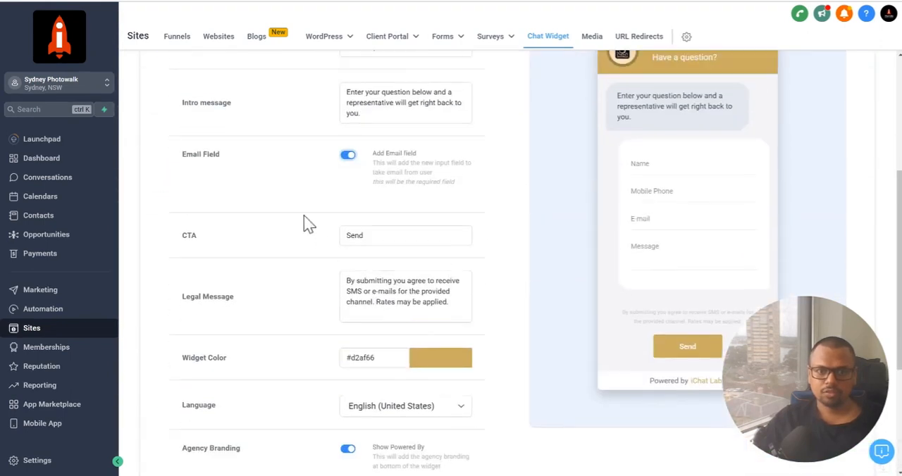
scroll(361, 171, "up", 1)
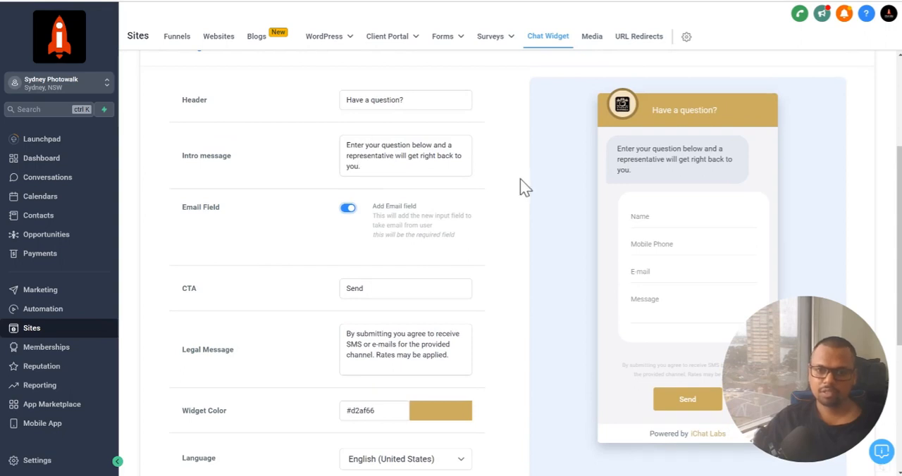
scroll(396, 344, "down", 2)
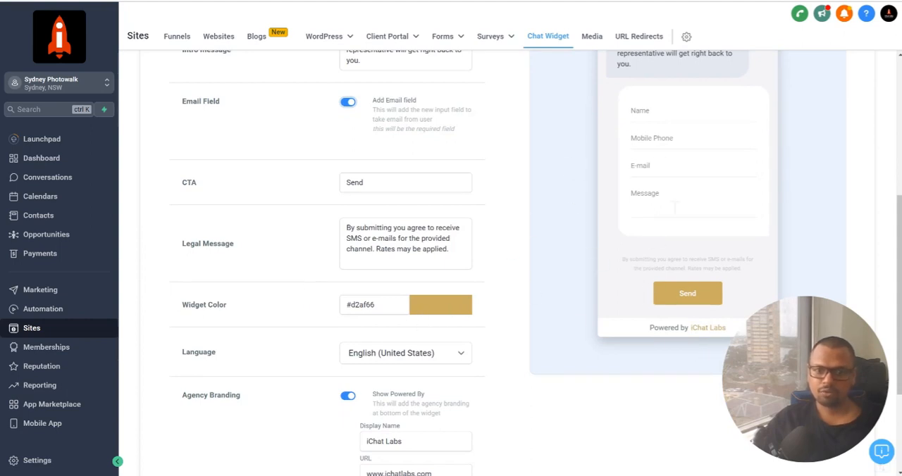
scroll(413, 217, "down", 3)
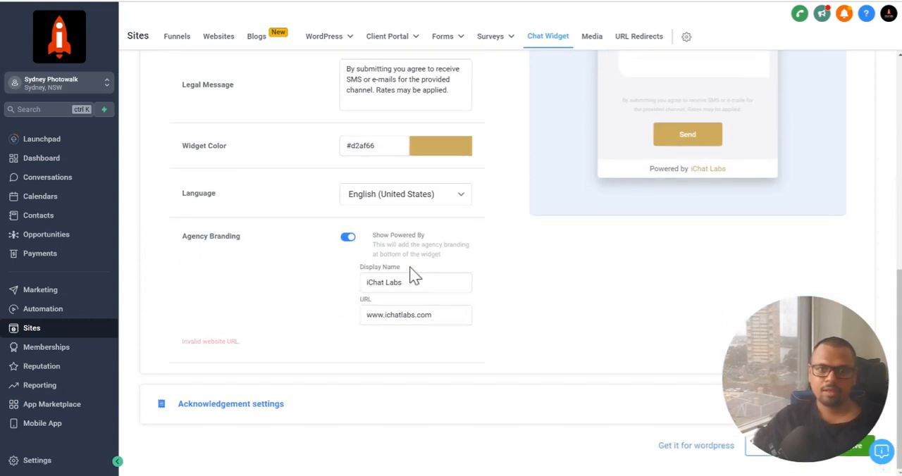
Reopen the Chat Type settings and switch the chat type to Live chat
scroll(413, 272, "up", 6)
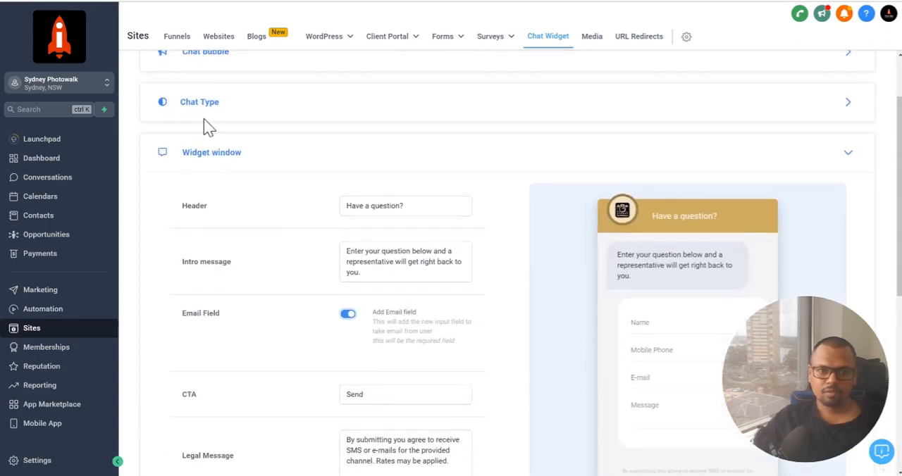
left_click(204, 115)
left_click(173, 208)
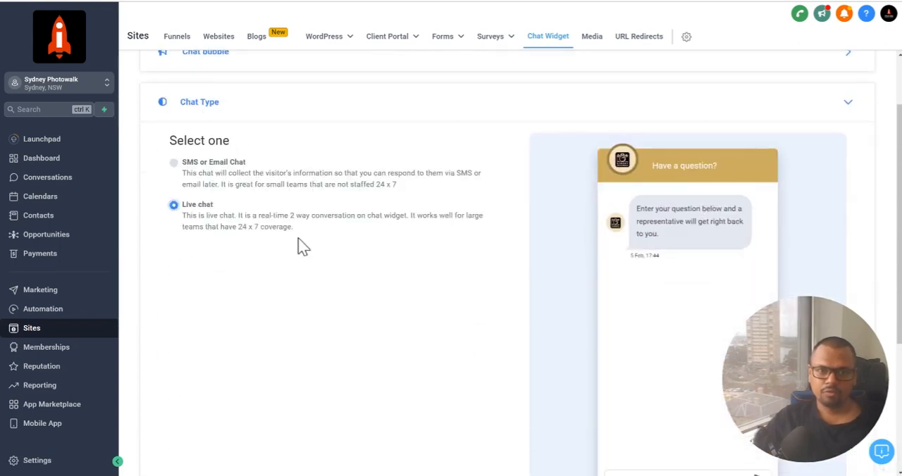
Open the Widget window settings for live chat and read the Live Chat Message under Live Chat Assigned
scroll(359, 242, "down", 3)
left_click(231, 355)
scroll(429, 235, "down", 5)
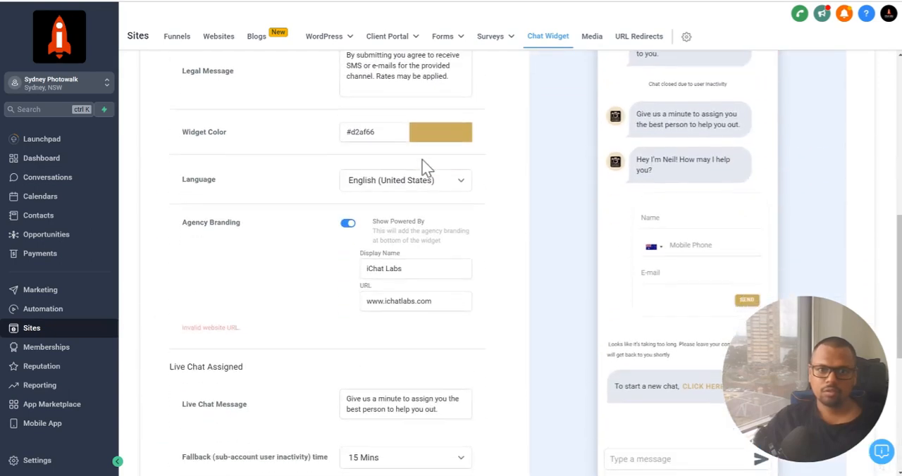
scroll(422, 169, "down", 5)
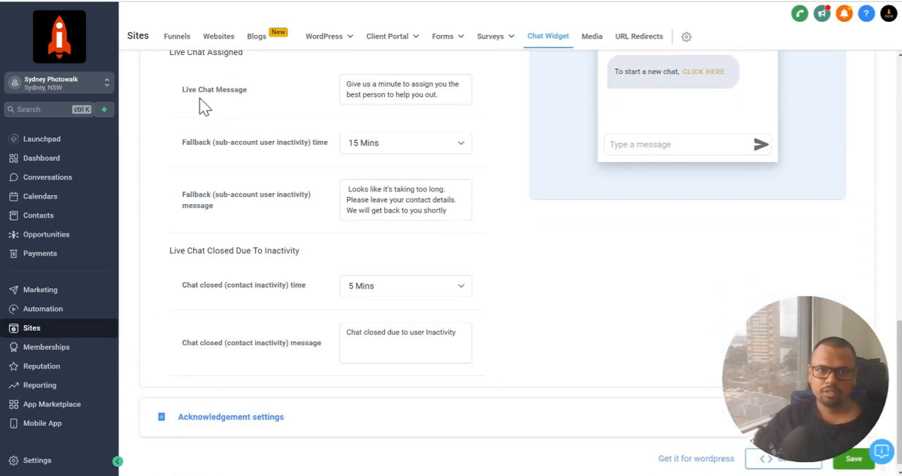
scroll(208, 117, "up", 1)
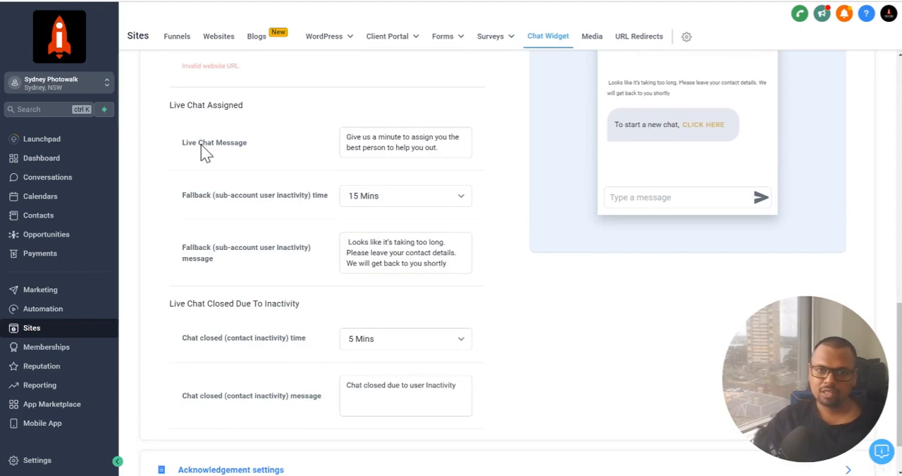
left_click_drag(347, 137, 492, 146)
left_click(494, 146)
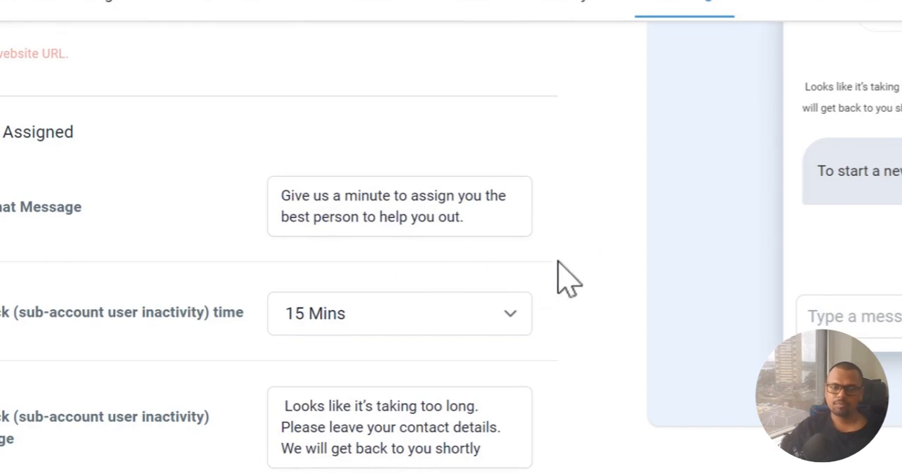
Set the fallback (sub-account user inactivity) time to 5 Mins and read the fallback message
scroll(557, 275, "down", 1)
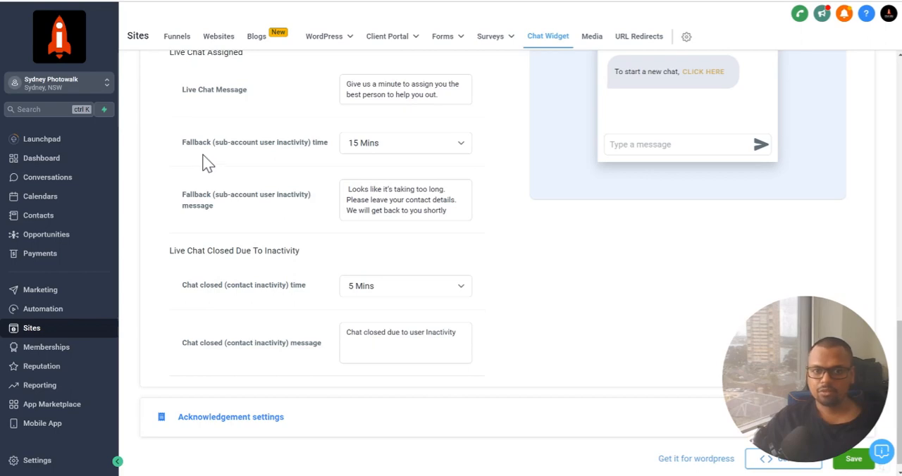
left_click(386, 152)
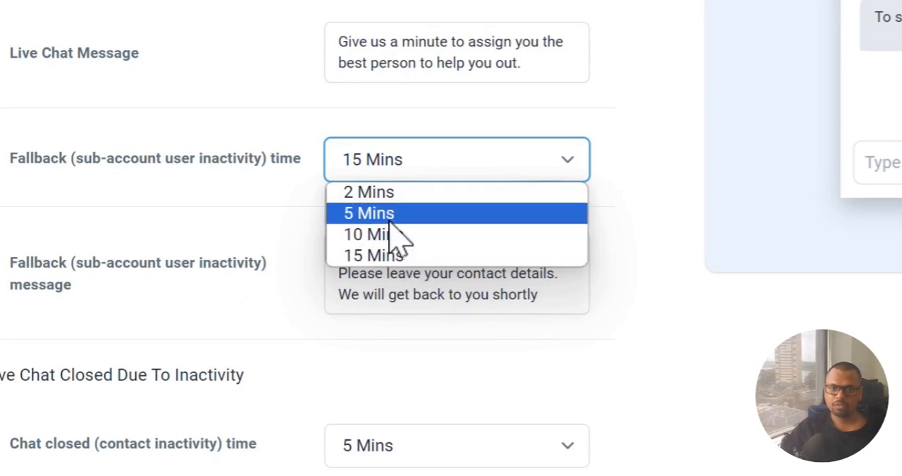
left_click(391, 215)
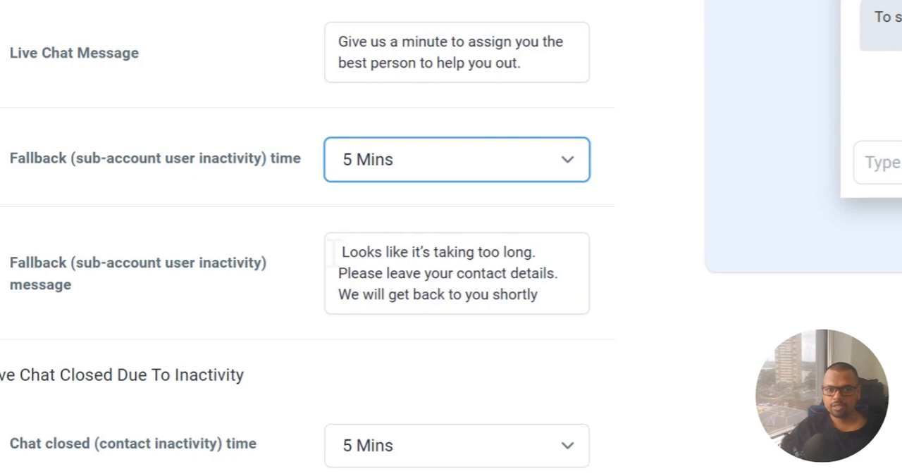
left_click_drag(336, 252, 528, 294)
left_click(649, 320)
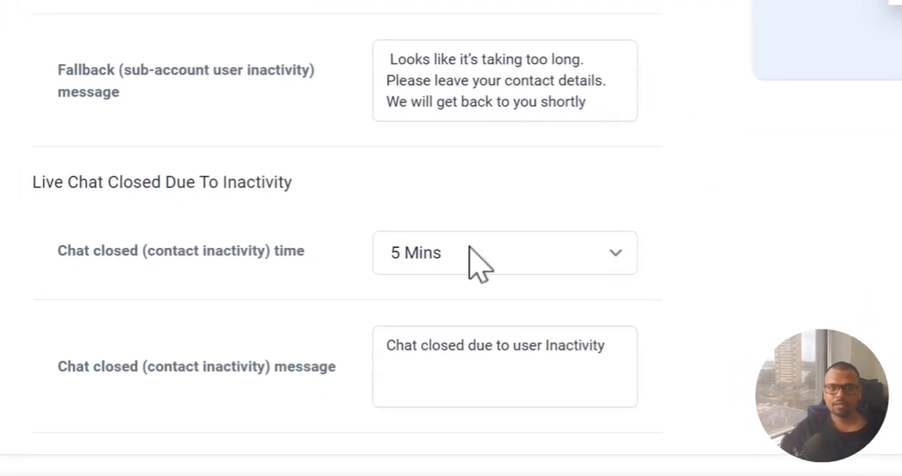
Set the Chat closed (contact inactivity) time to 15 Mins
left_click(579, 259)
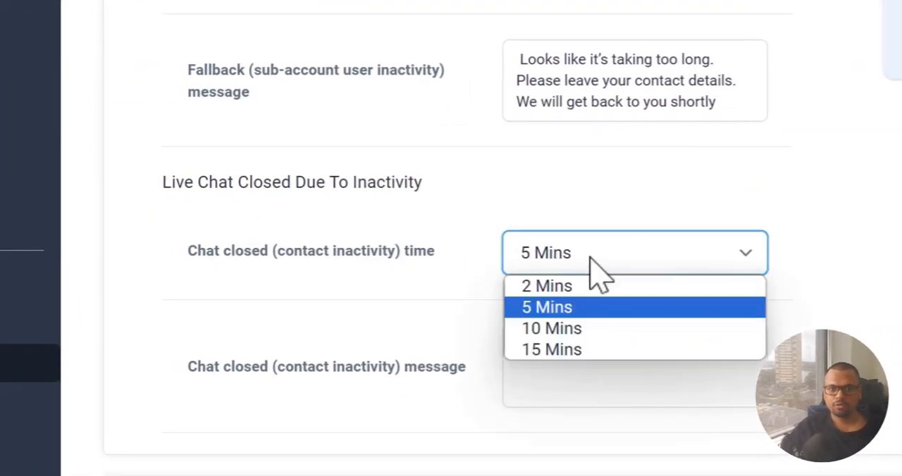
left_click(574, 345)
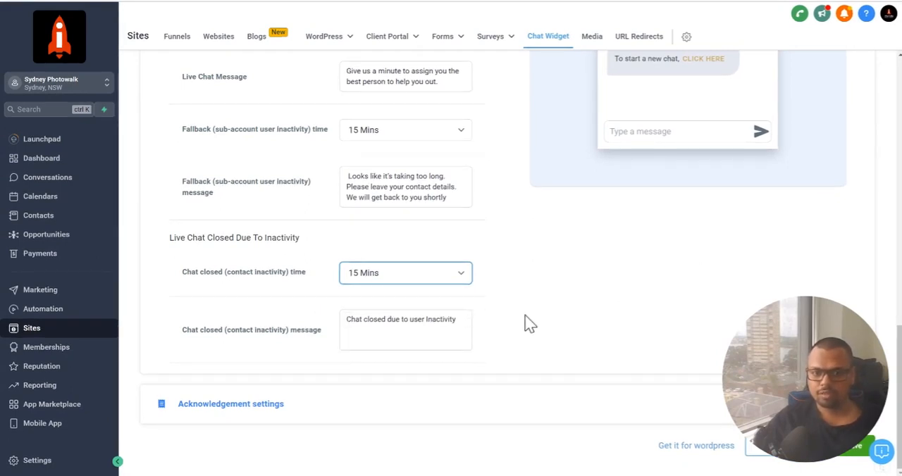
scroll(529, 317, "up", 3)
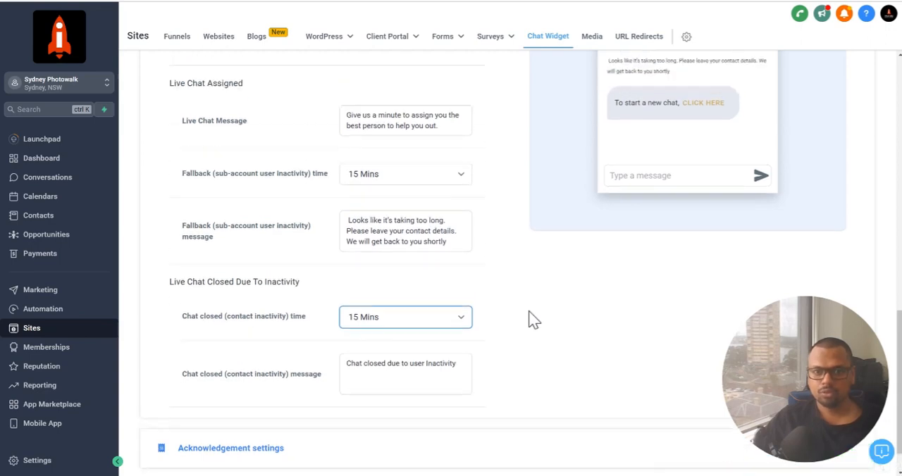
scroll(491, 240, "down", 3)
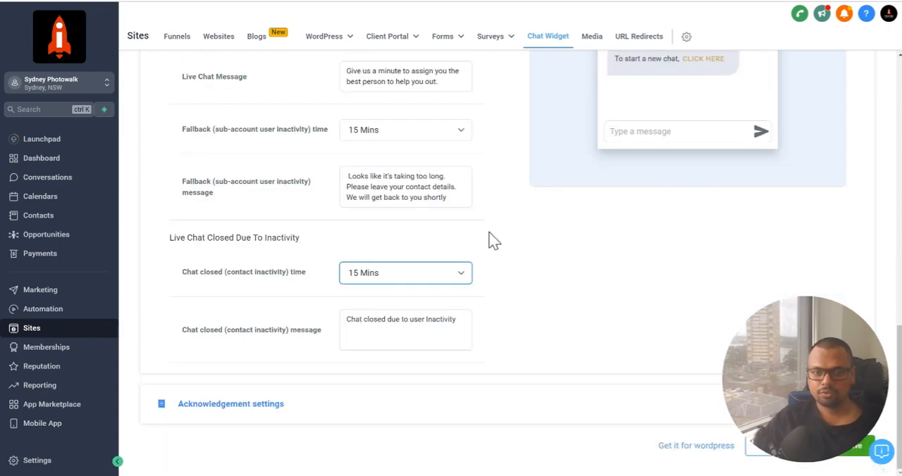
Open the Acknowledgement settings and review the support contact, acknowledgement greeting and message, and the Live Chat acknowledgement, feedback and chat ended messages
left_click(316, 413)
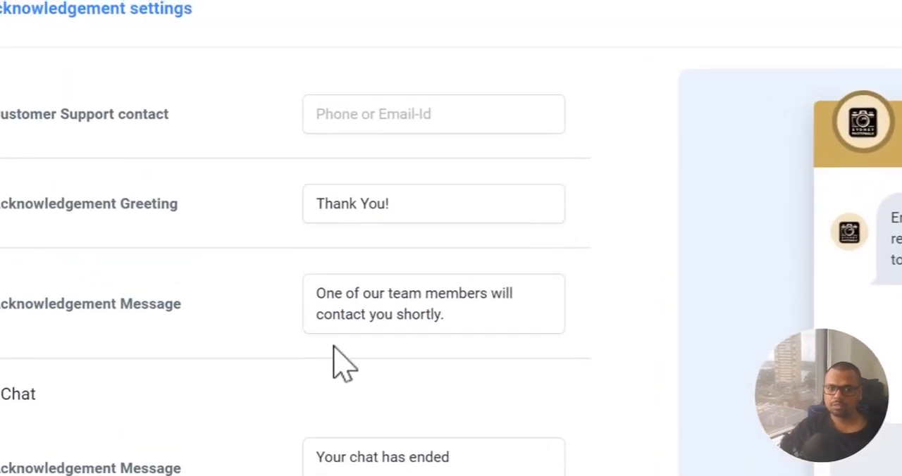
scroll(334, 349, "up", 2)
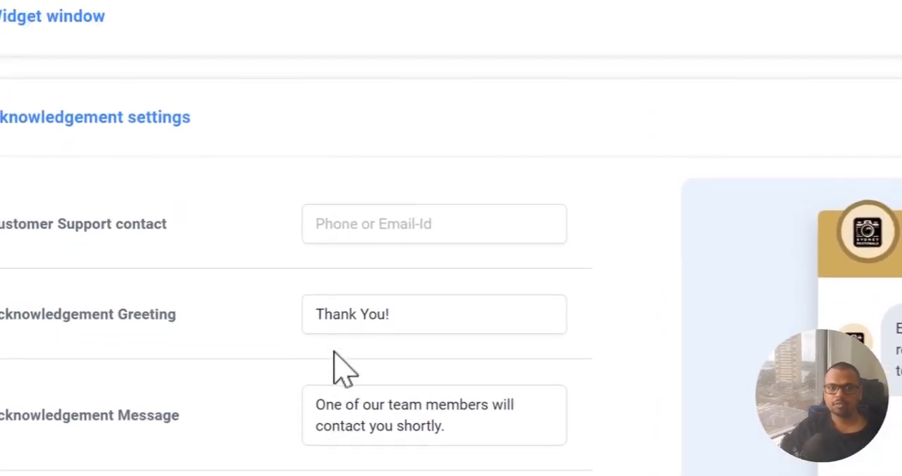
scroll(334, 348, "down", 4)
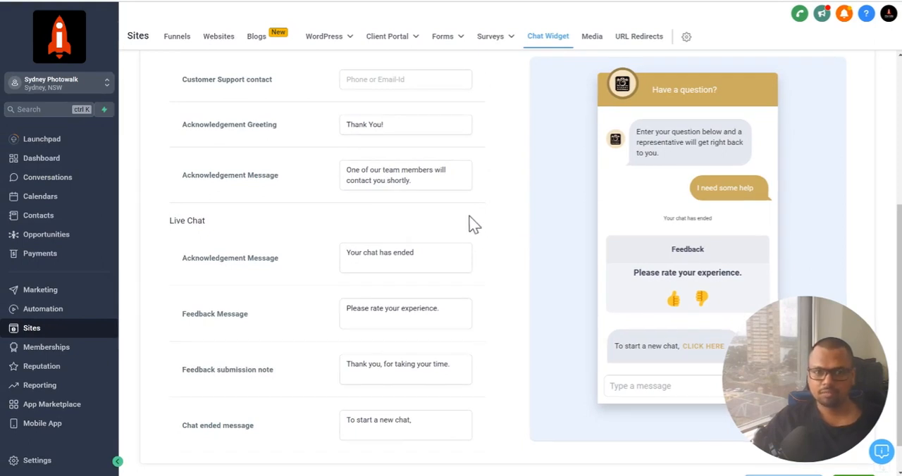
scroll(473, 224, "up", 1)
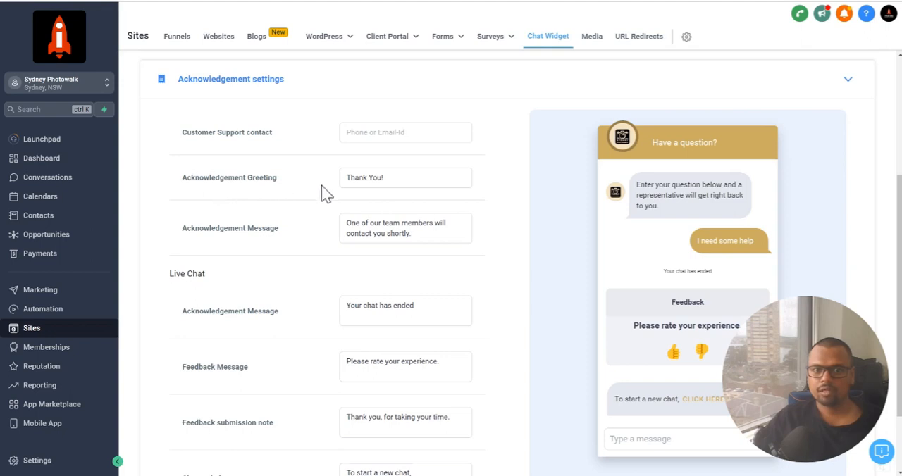
scroll(282, 196, "down", 1)
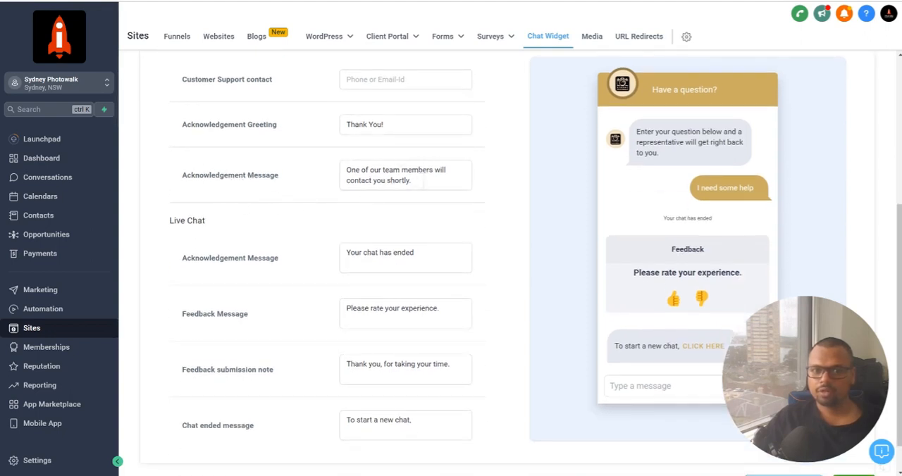
scroll(363, 224, "down", 1)
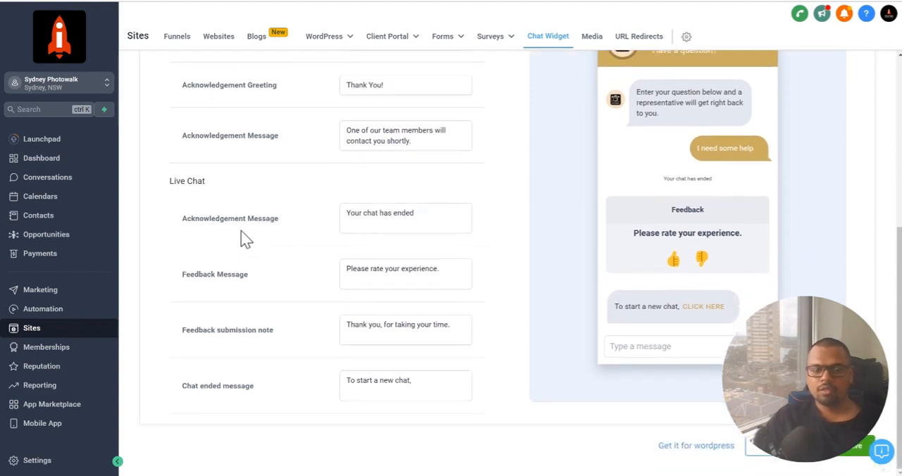
scroll(318, 140, "up", 1)
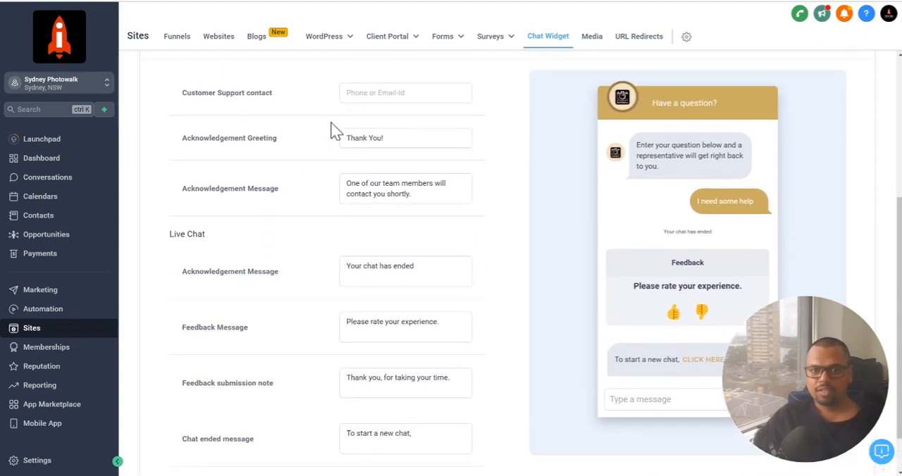
scroll(336, 132, "up", 1)
scroll(336, 132, "down", 2)
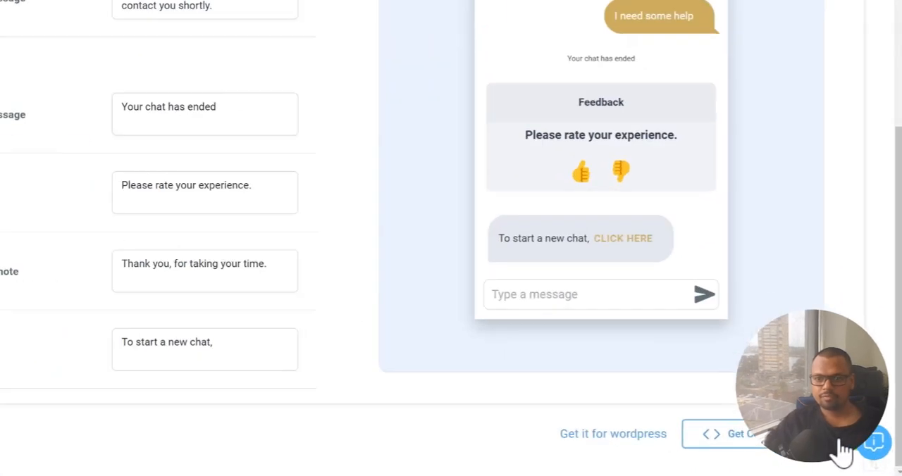
Reopen the Chat Type settings and check the selected chat type
scroll(378, 130, "up", 5)
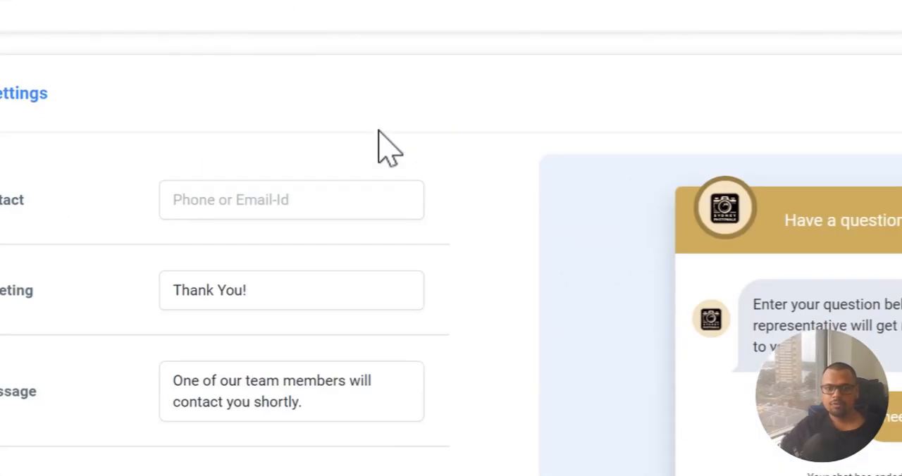
left_click(423, 3)
left_click(320, 2)
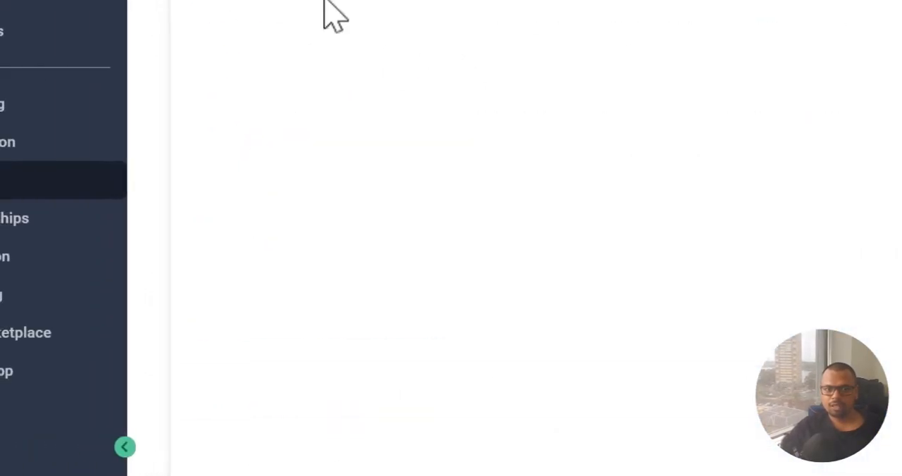
scroll(817, 105, "down", 1)
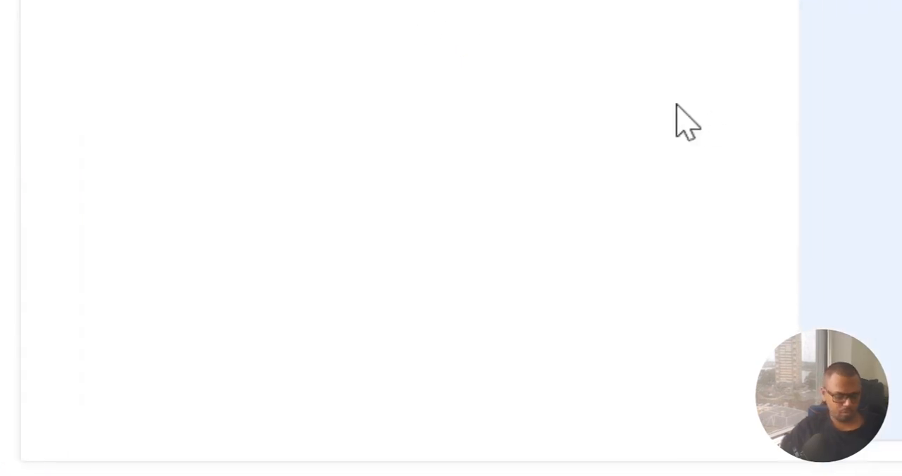
Switch to the Sydney Photowalk website, open its chat widget to check the live chat window, and return to the chat widget settings
key("alt+Tab")
key("Tab")
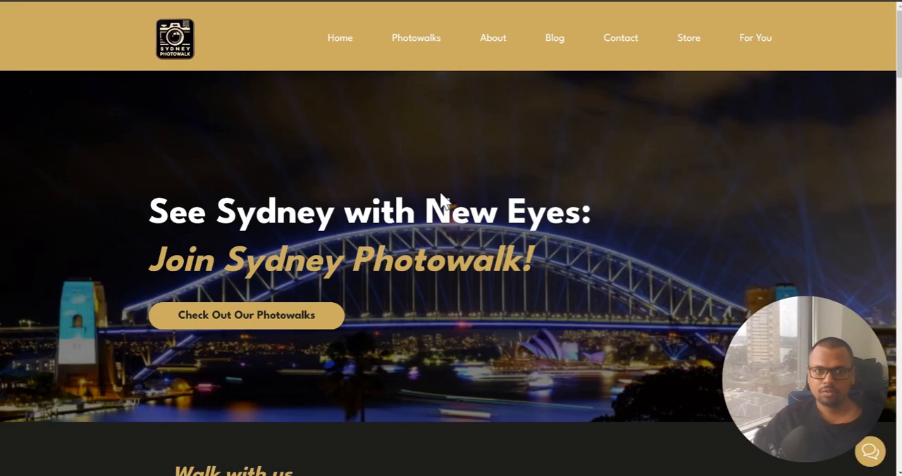
left_click(867, 452)
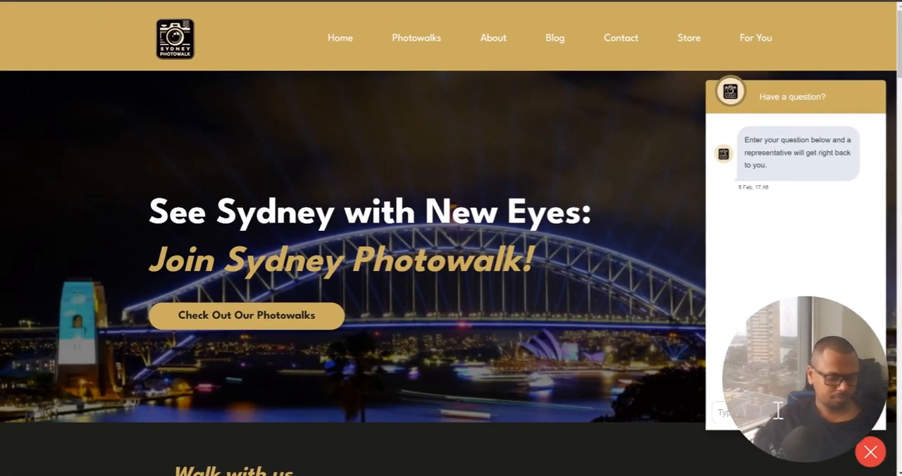
key("alt+Tab")
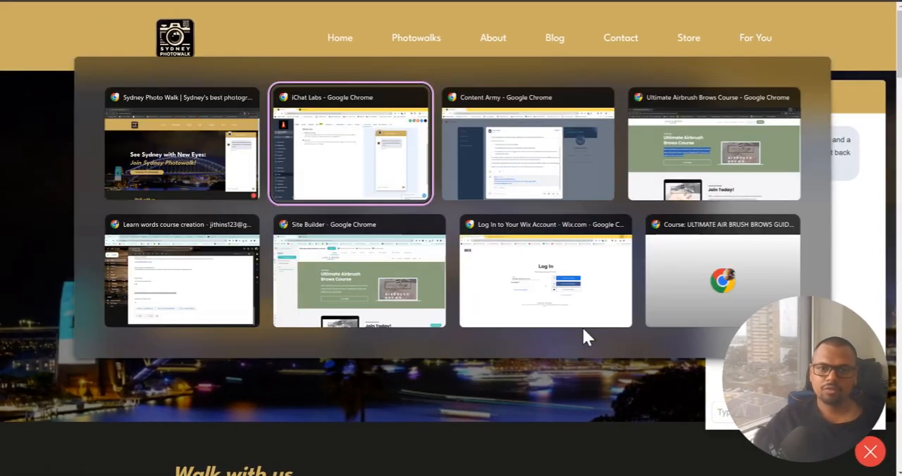
key("alt+Tab")
key("alt+Tab")
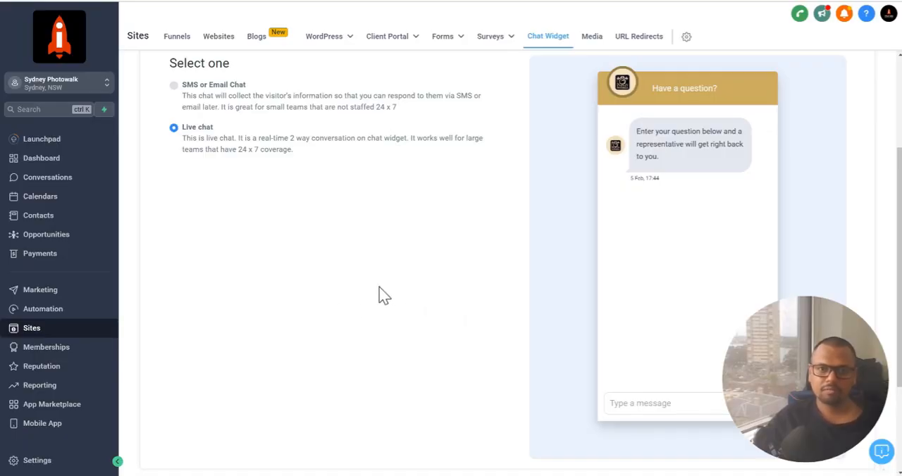
Switch to the Chat Widget workflow and add a Customer Replied trigger
left_click(108, 1)
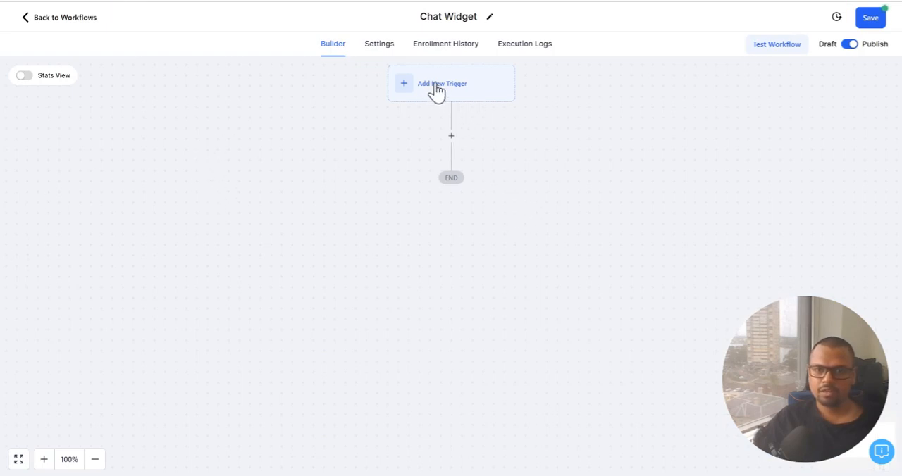
left_click(437, 90)
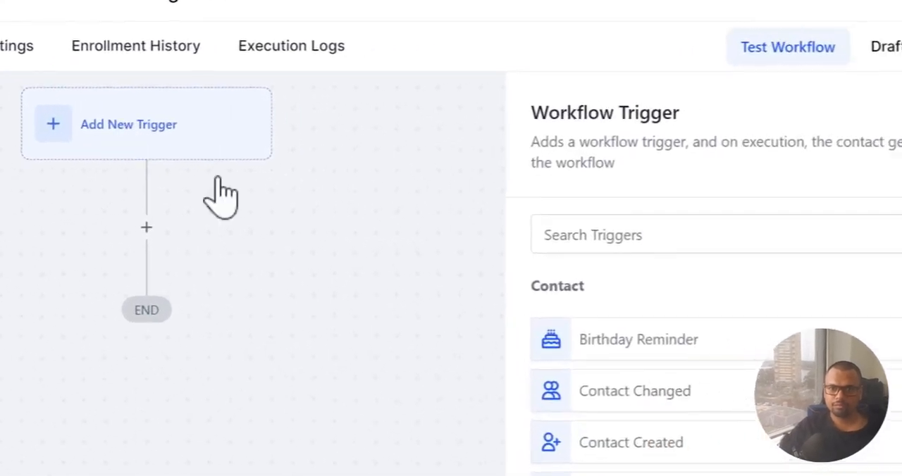
left_click(686, 235)
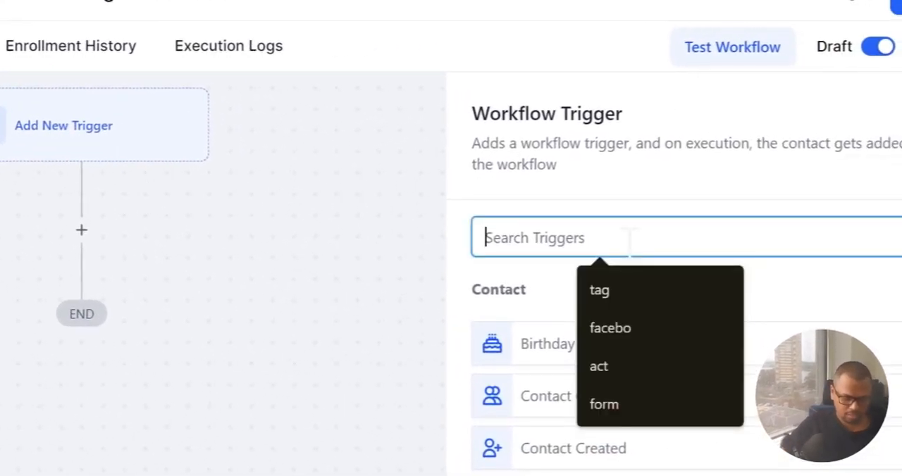
type("repl")
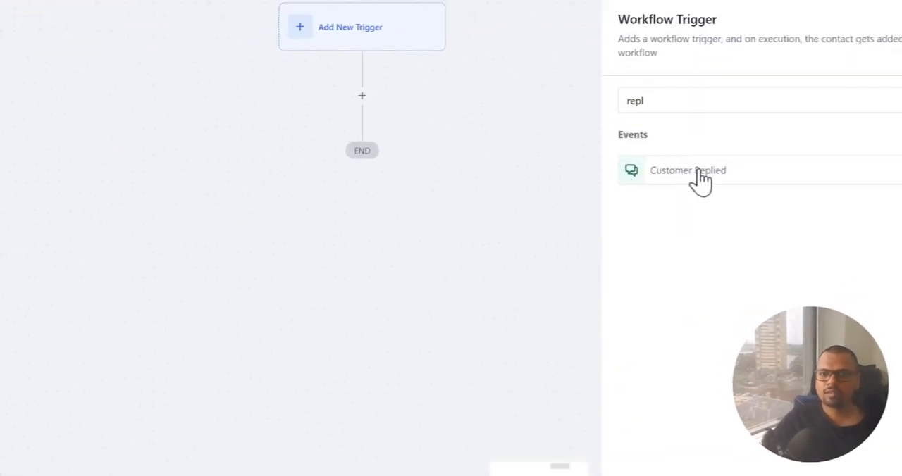
left_click(699, 172)
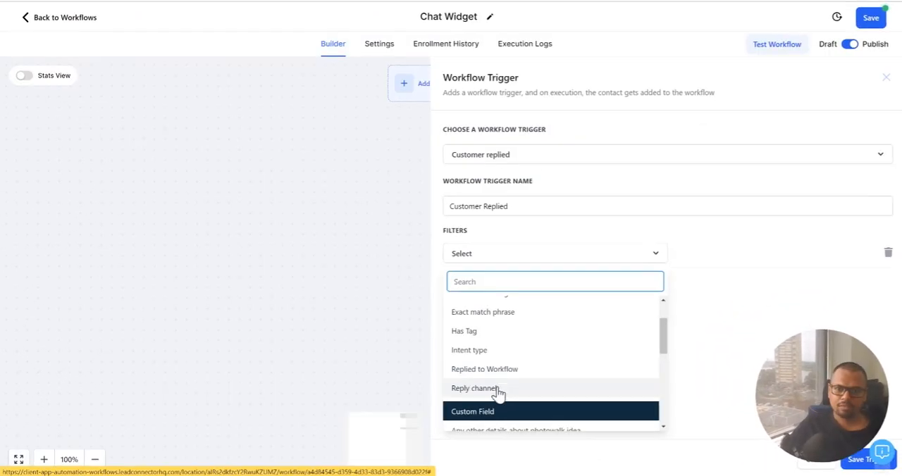
Add a Reply channel filter to the Customer Replied trigger and set it to Live Chat
left_click(497, 390)
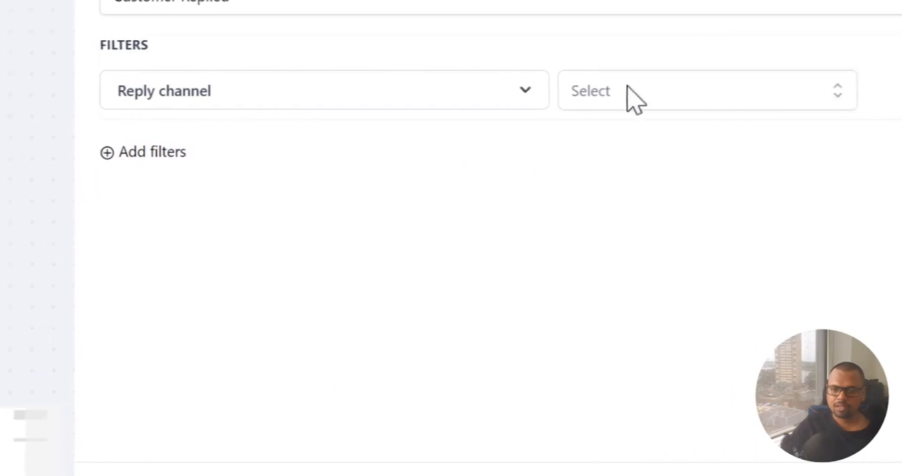
left_click(630, 99)
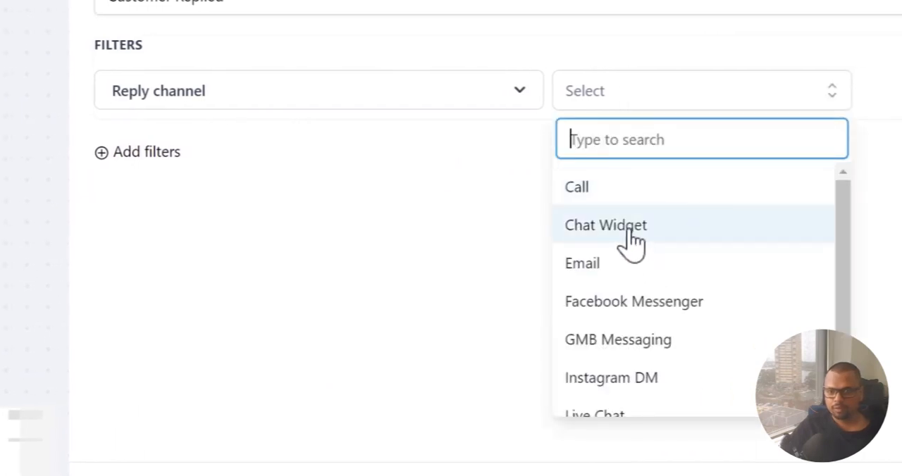
left_click(631, 242)
left_click(660, 106)
scroll(641, 317, "down", 2)
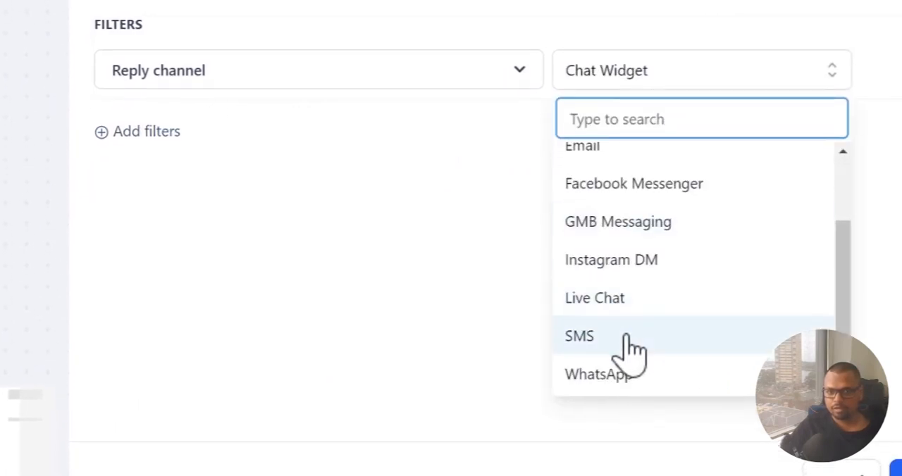
left_click(615, 307)
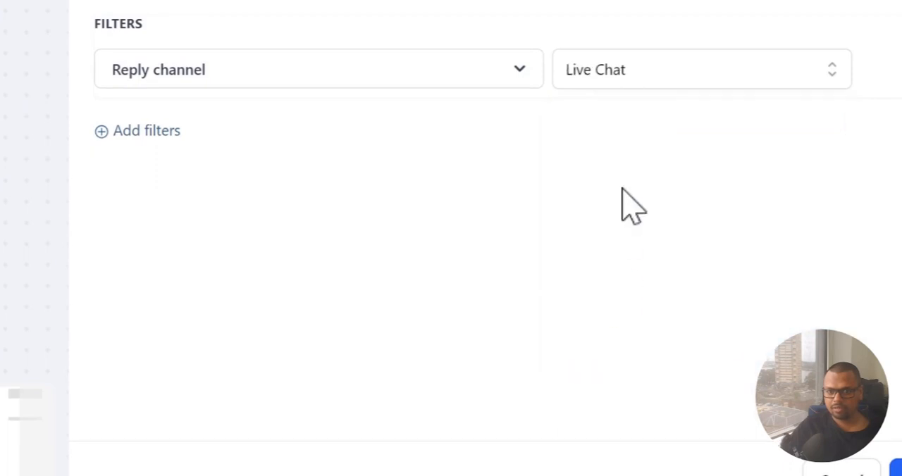
Try Chat Widget as the trigger's reply channel, and set the filter back to Live Chat
left_click(646, 86)
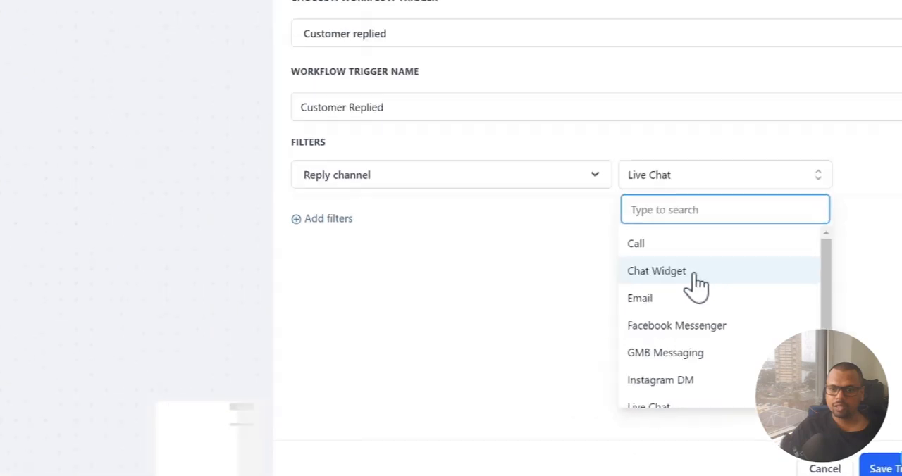
left_click(680, 211)
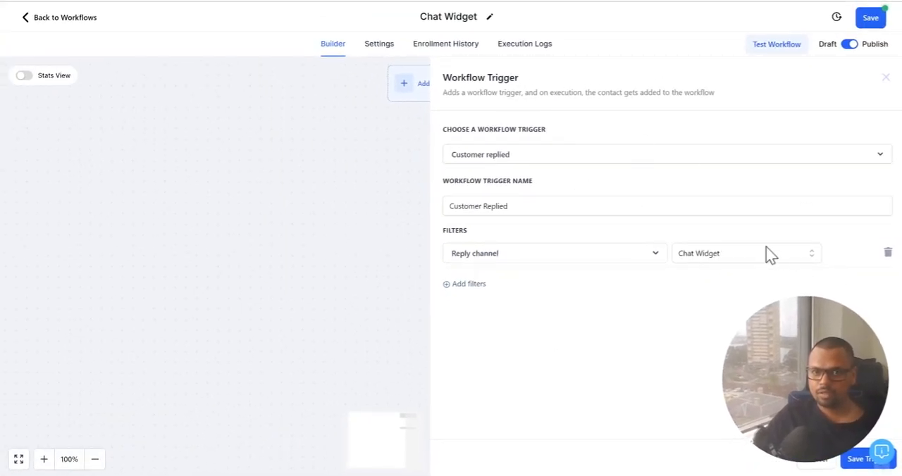
left_click(725, 255)
type("li")
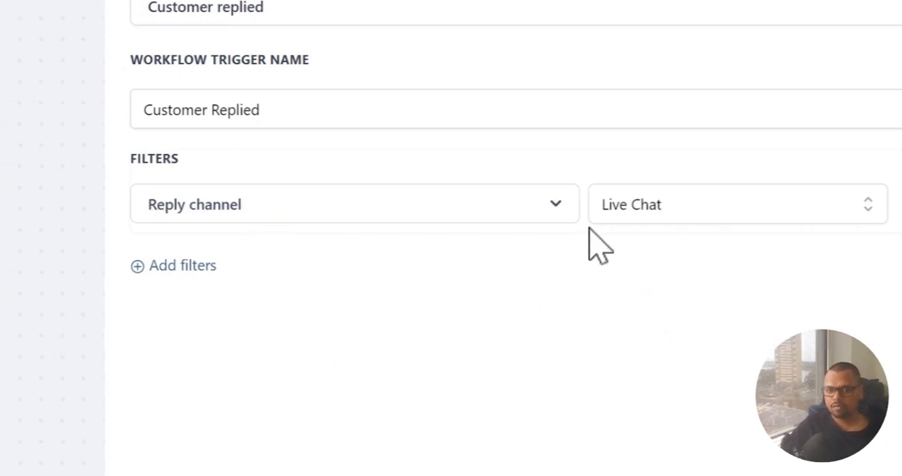
Add a second trigger filter to check the available filter fields, and remove that filter
left_click(165, 266)
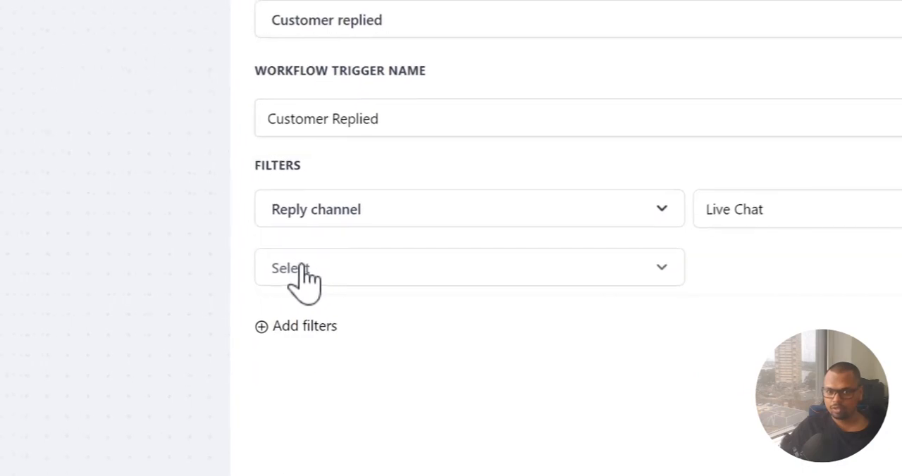
left_click(304, 269)
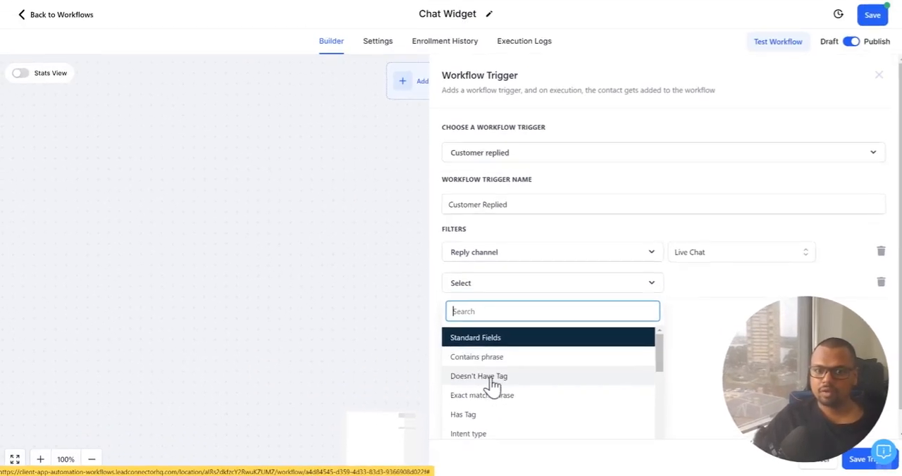
left_click(714, 358)
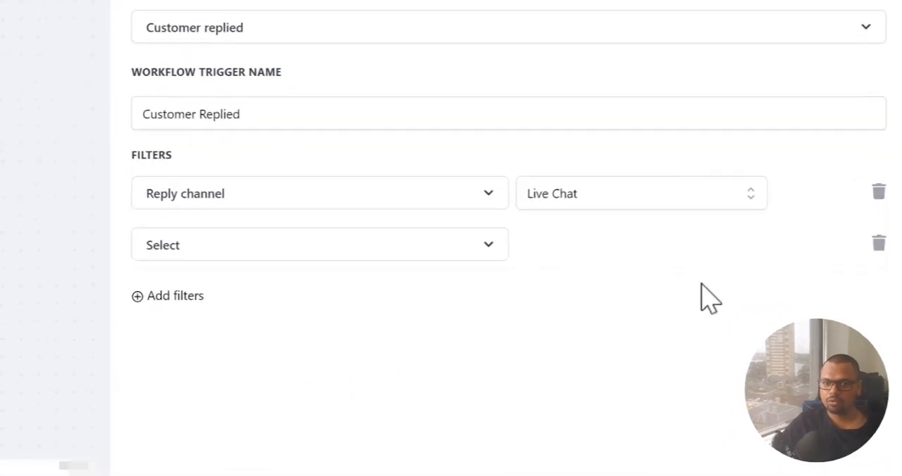
left_click(874, 226)
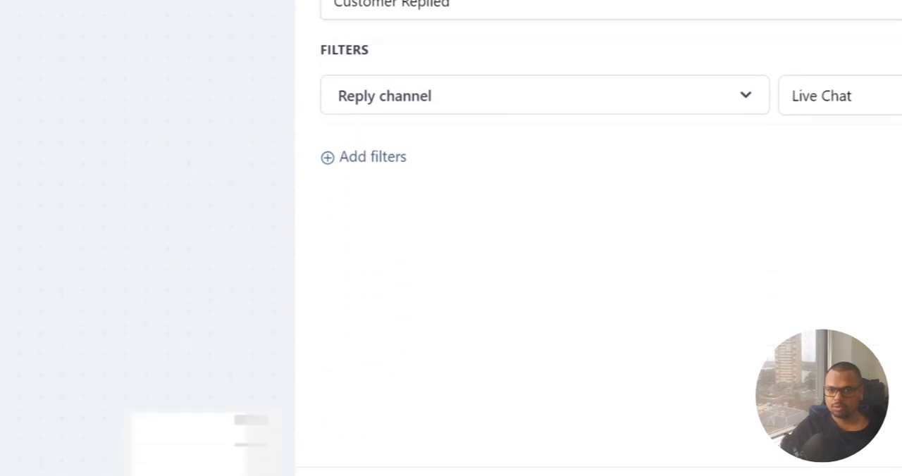
Save the Customer Replied trigger and add a Send Live Chat Message action below it
left_click(863, 451)
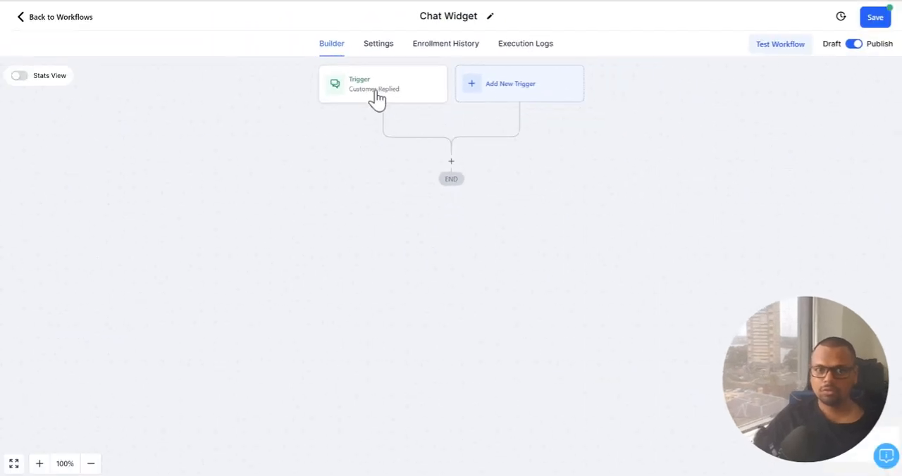
left_click(432, 167)
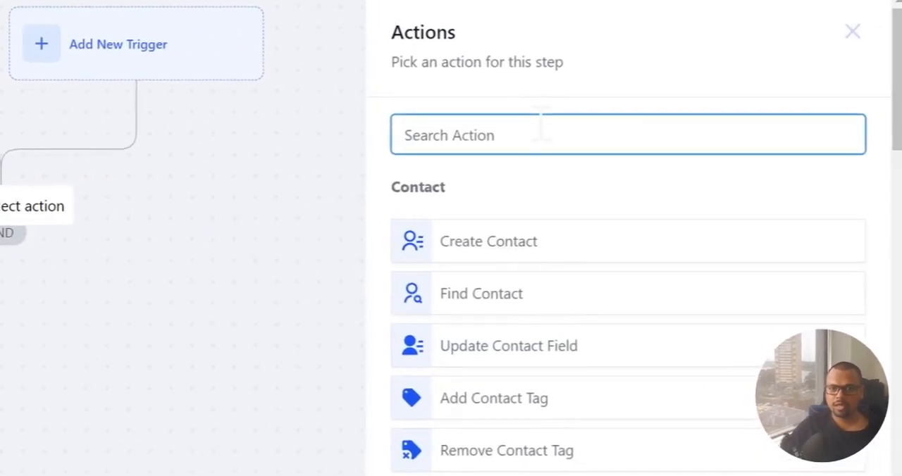
type("liv")
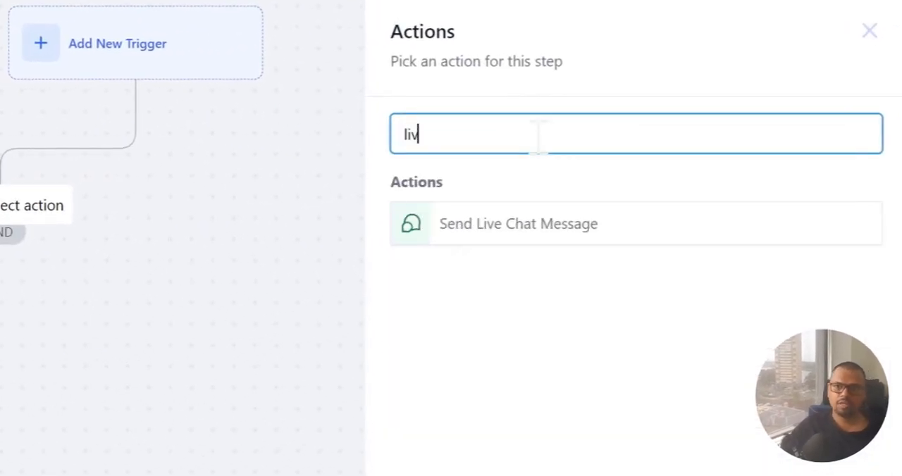
left_click(521, 236)
Write the live chat message as "You said" followed by the Message Body custom value {{message.body}} on a separate line
left_click(469, 123)
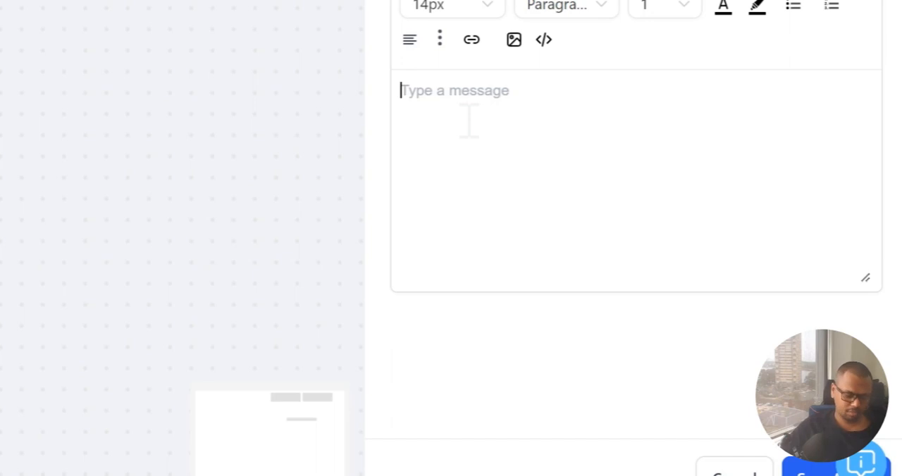
type("Whatever")
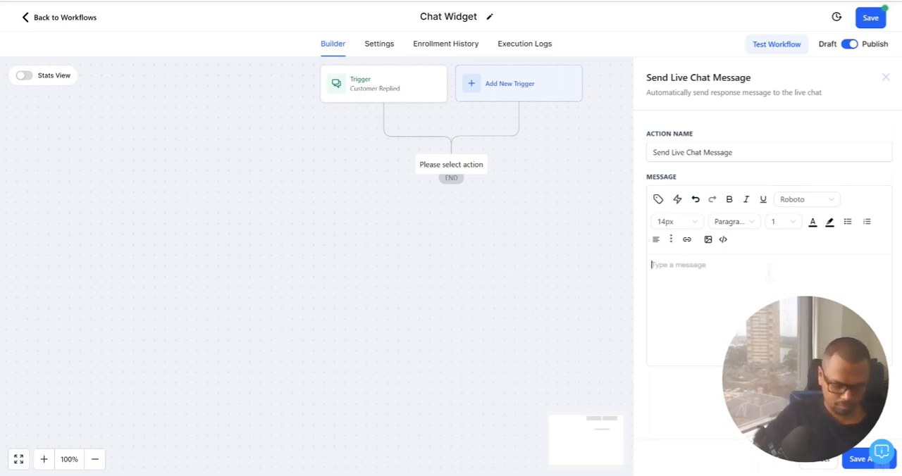
type("You said")
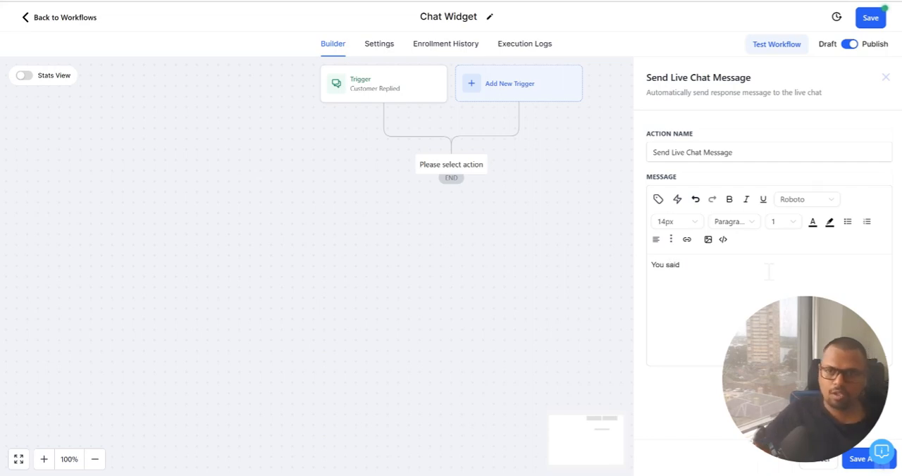
left_click(658, 202)
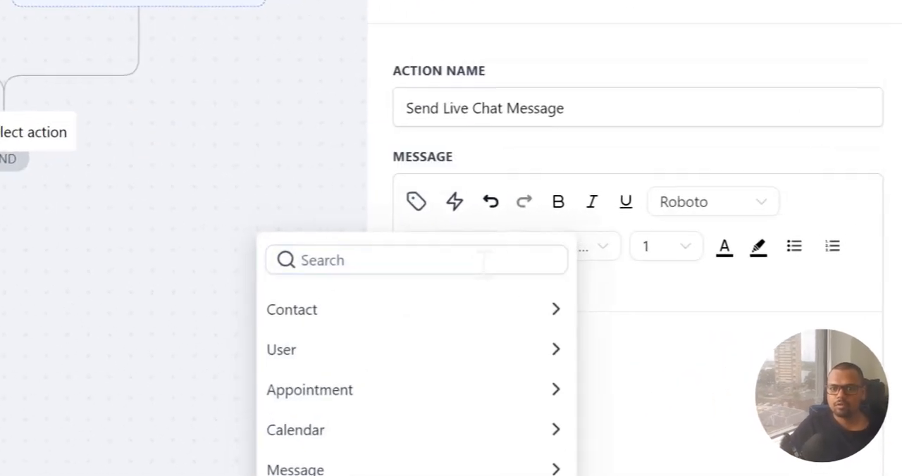
type("mess")
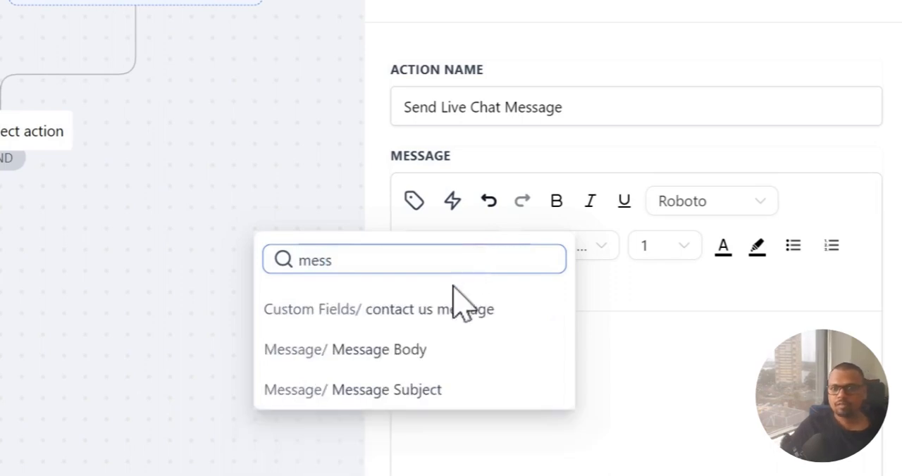
left_click(415, 349)
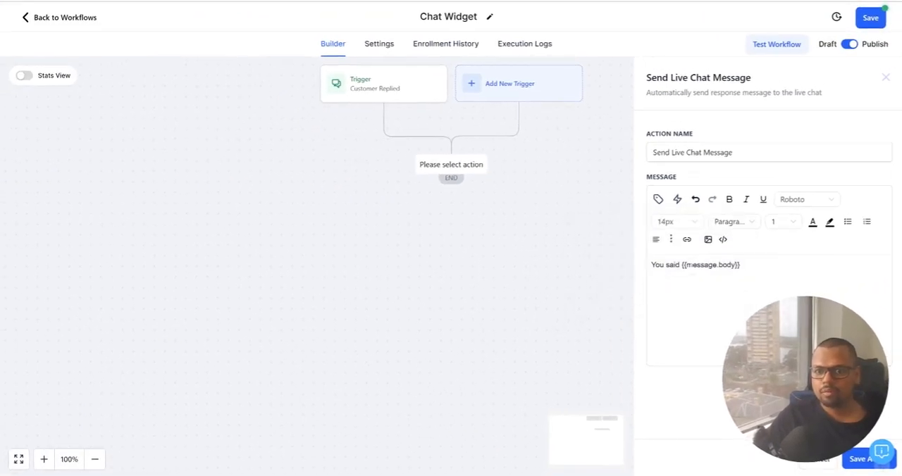
key("Return")
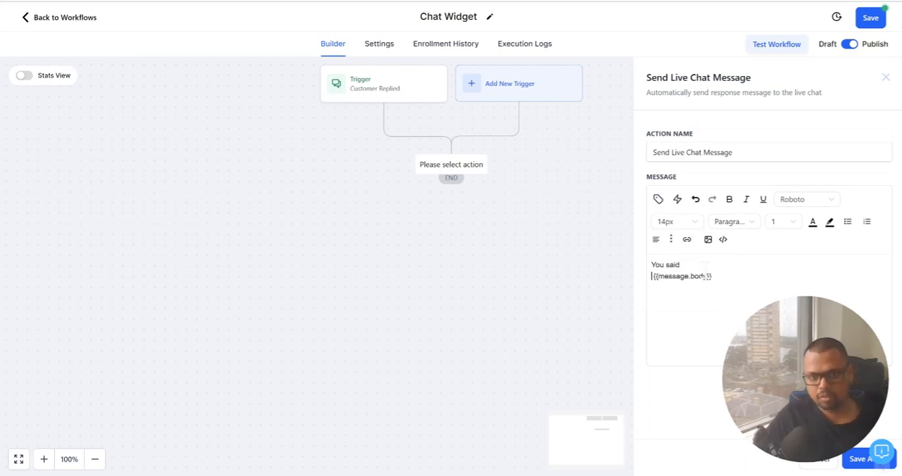
key("Return")
Save the live chat message action, and save the workflow after checking its Allow re-entry setting
left_click(852, 461)
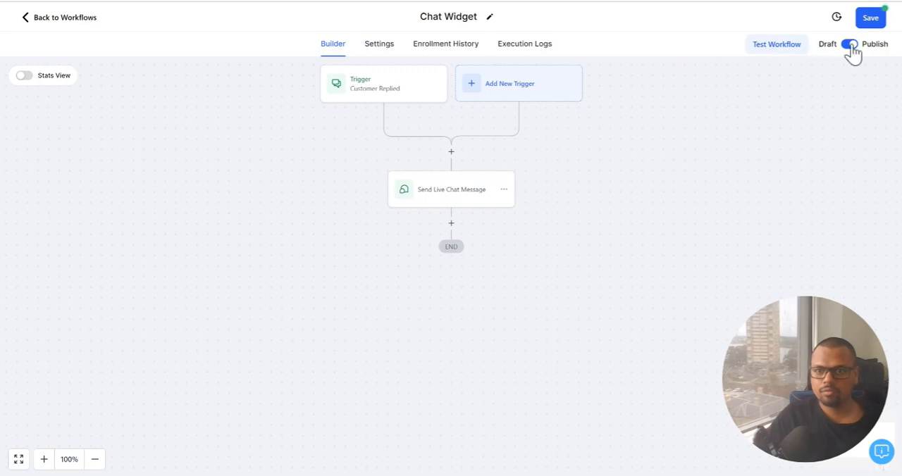
left_click(380, 46)
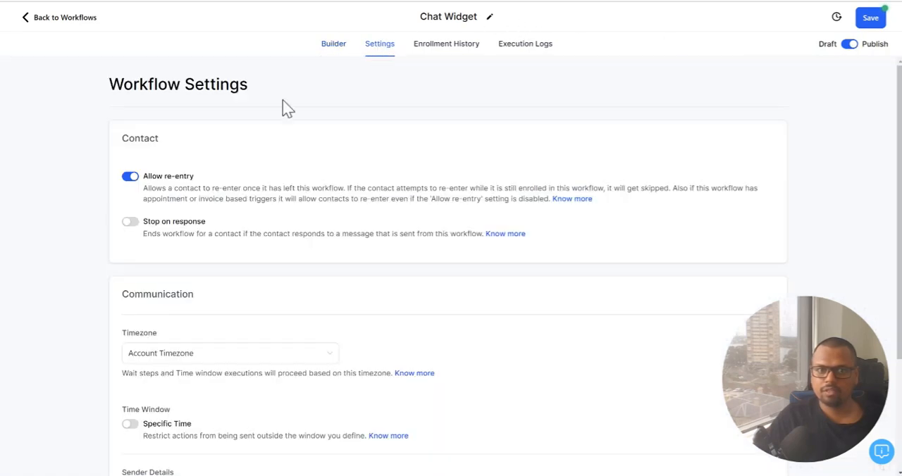
left_click(878, 23)
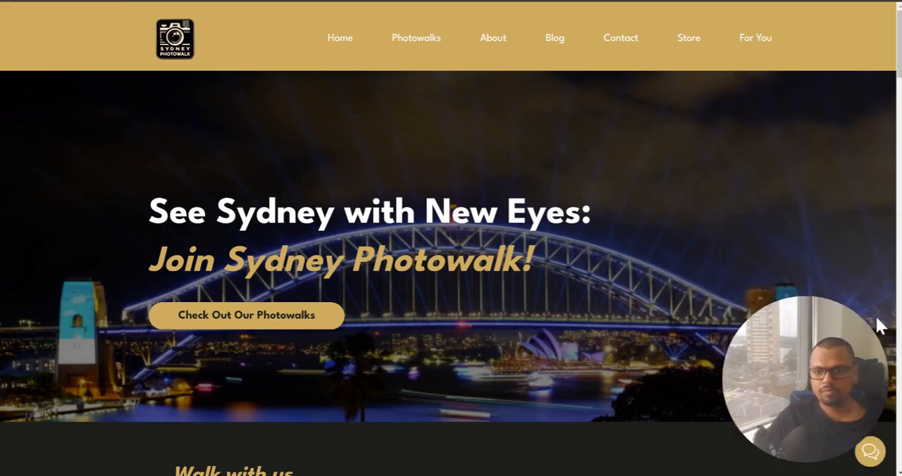
On the Sydney Photowalk website, open the chat widget and send the test message "Hi how are you?"
left_click(870, 451)
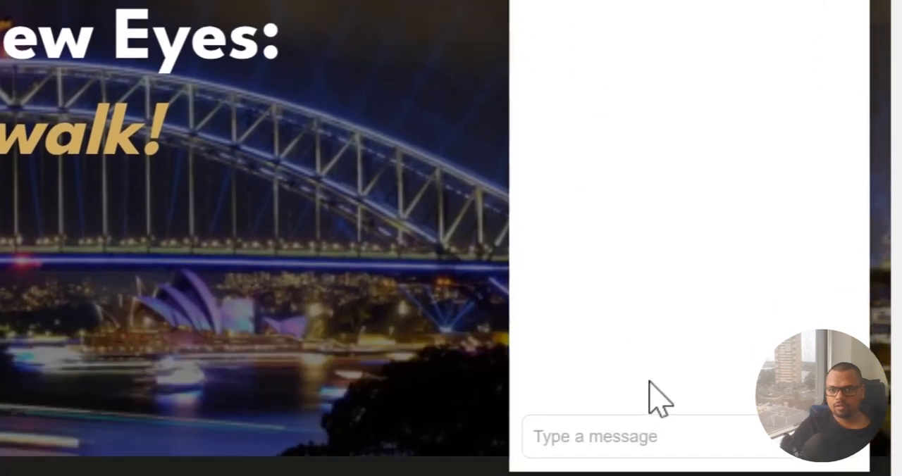
left_click(638, 431)
type("Hi")
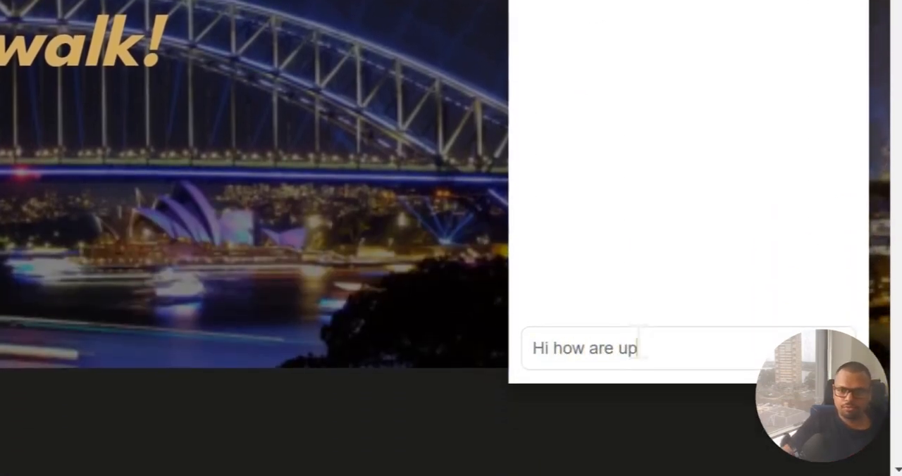
type(" how are up")
key("BackSpace")
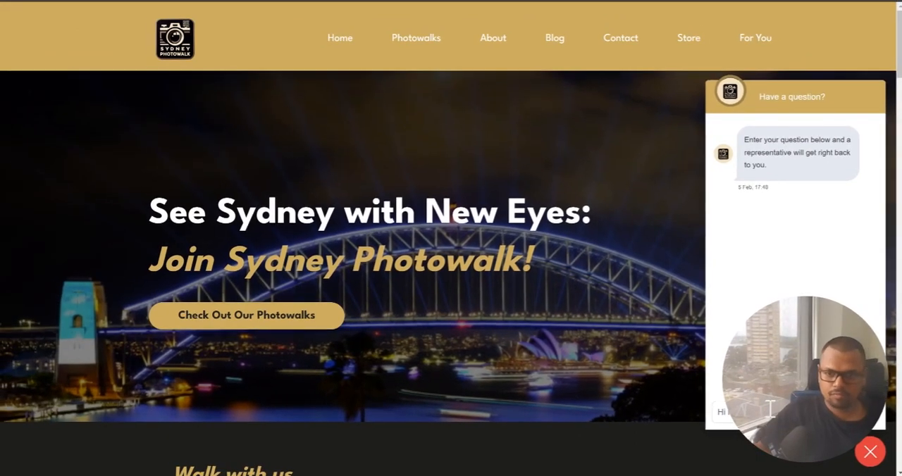
type("ou?")
key("Return")
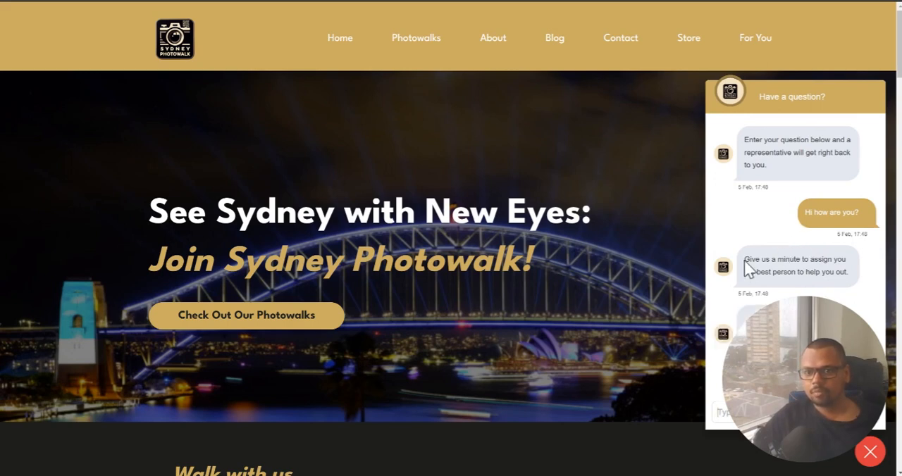
Review the acknowledgement and the automated workflow reply in the website chat, and return to the workflow builder
left_click_drag(746, 260, 852, 278)
left_click(837, 309)
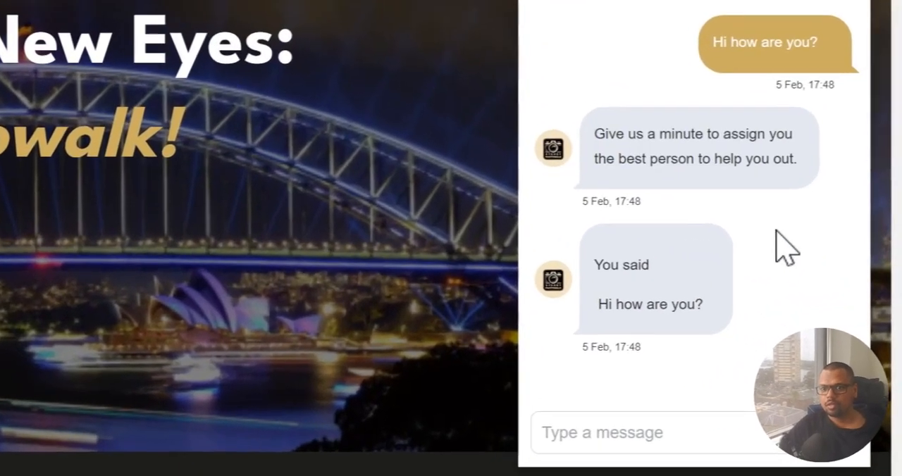
scroll(747, 236, "down", 1)
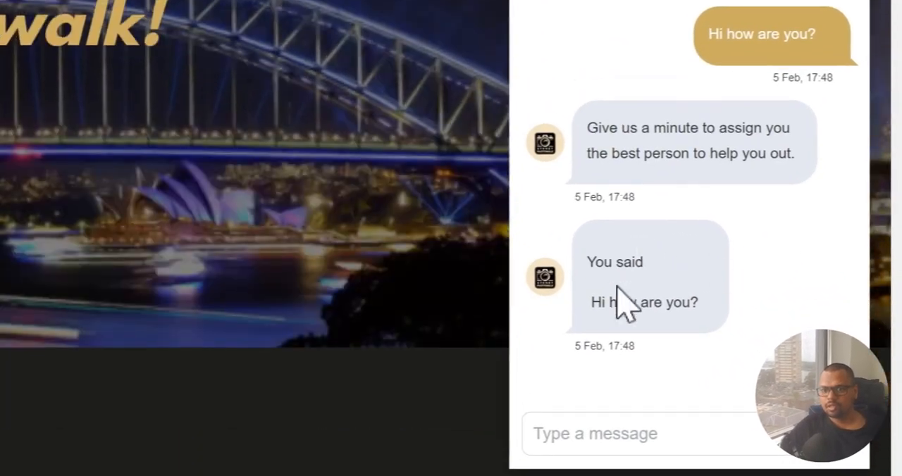
scroll(796, 281, "up", 1)
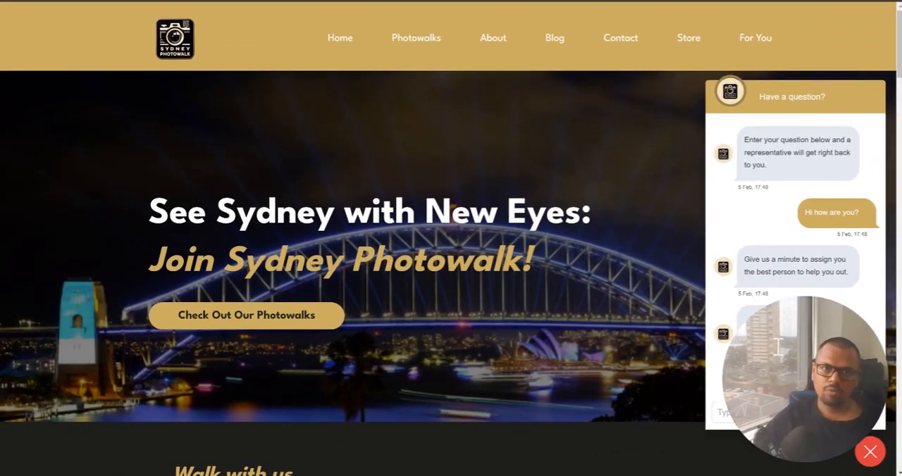
key("alt+Tab")
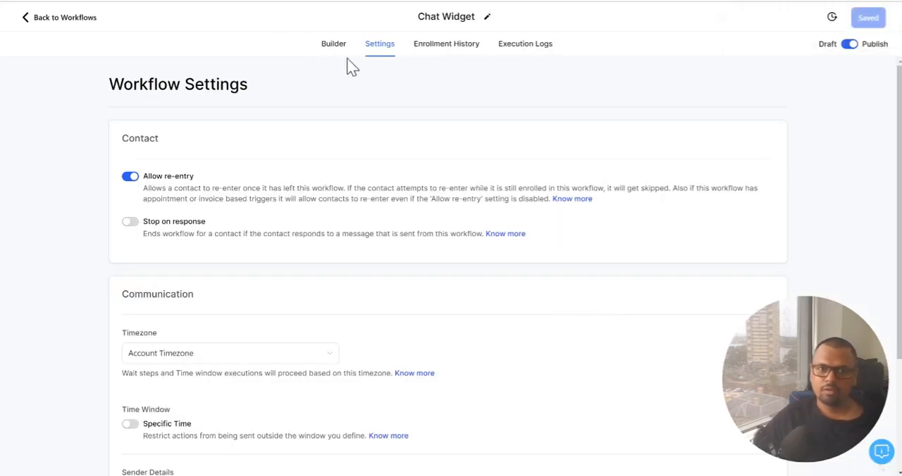
left_click(333, 43)
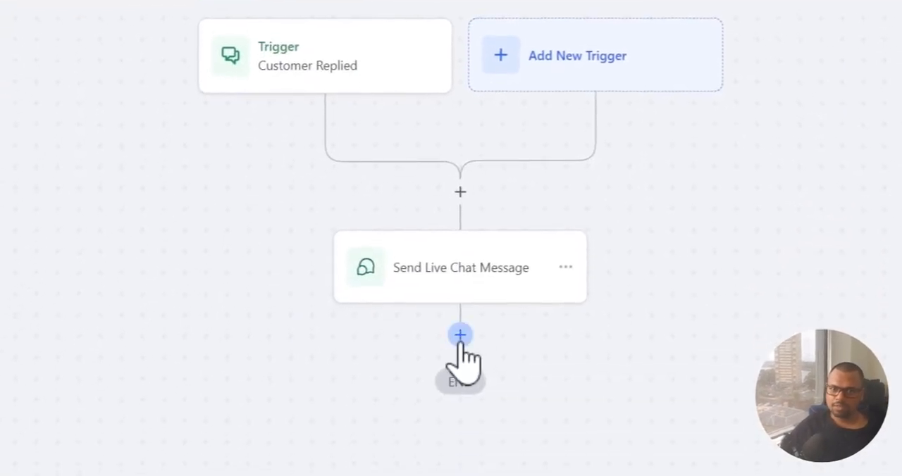
Add a ChatGPT action before the Send Live Chat Message action, and fill its prompt with the Generate response example
left_click(460, 191)
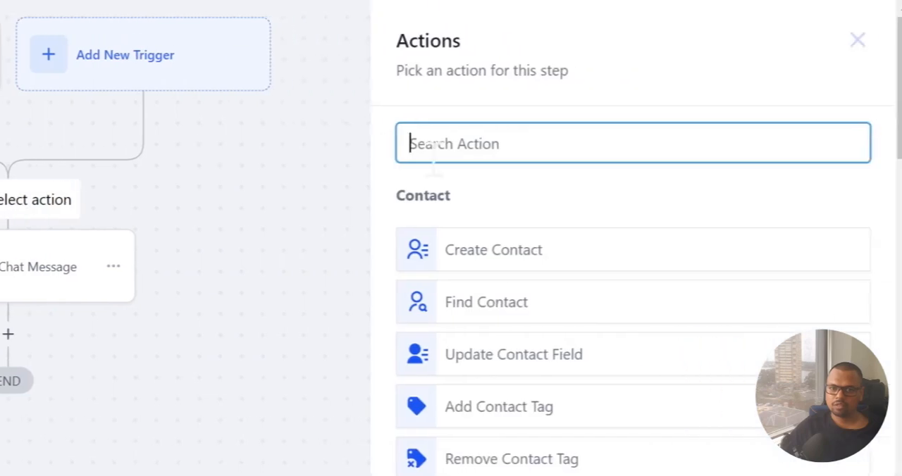
type("chat")
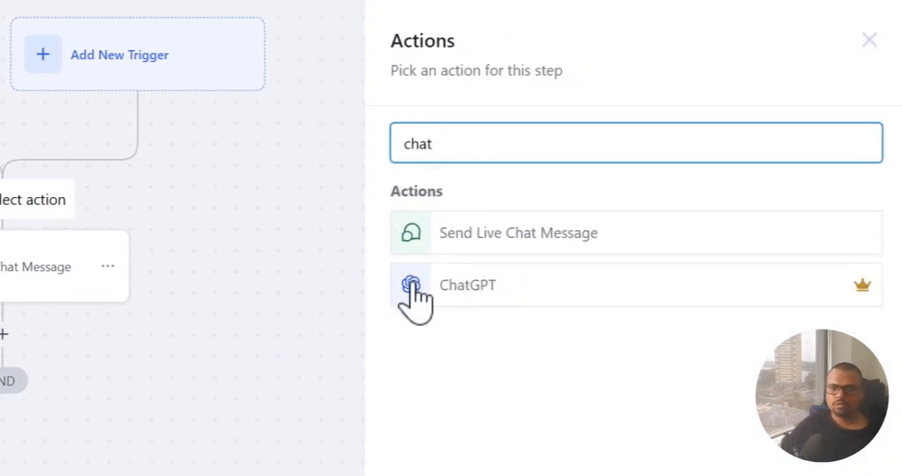
left_click(467, 287)
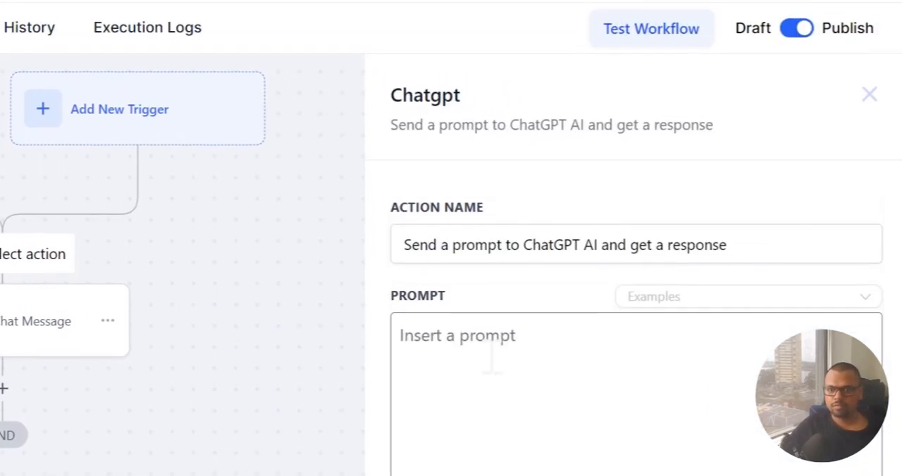
left_click(697, 310)
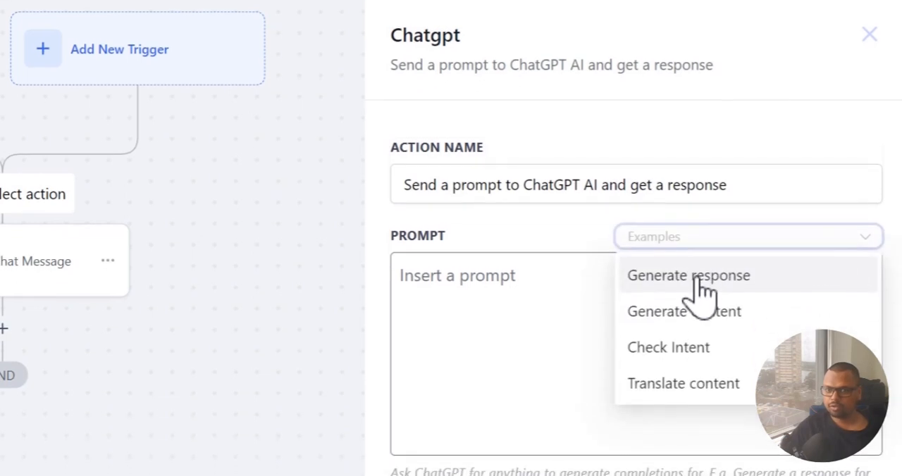
left_click(699, 295)
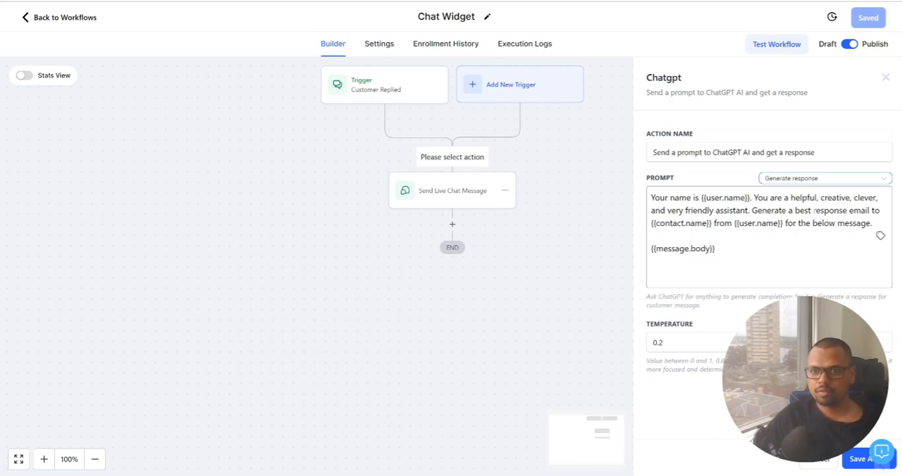
In the ChatGPT prompt, replace the word "email" with "in under 20words"
left_click(847, 210)
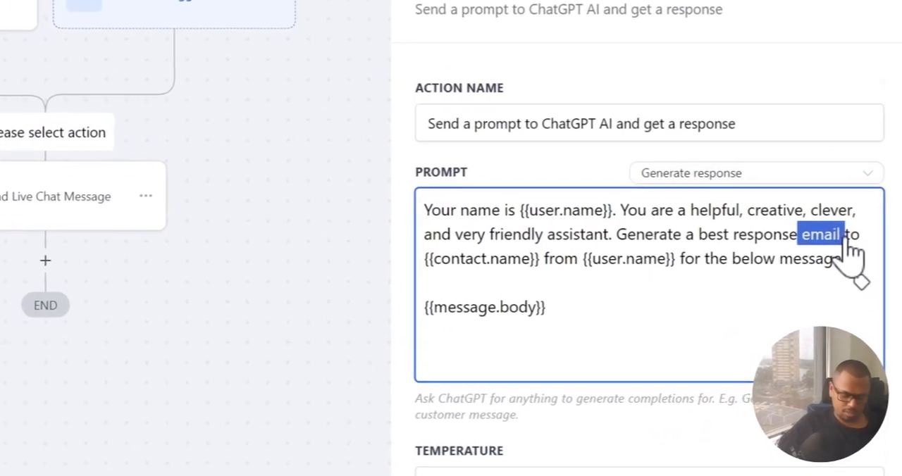
key("BackSpace")
type("in under ")
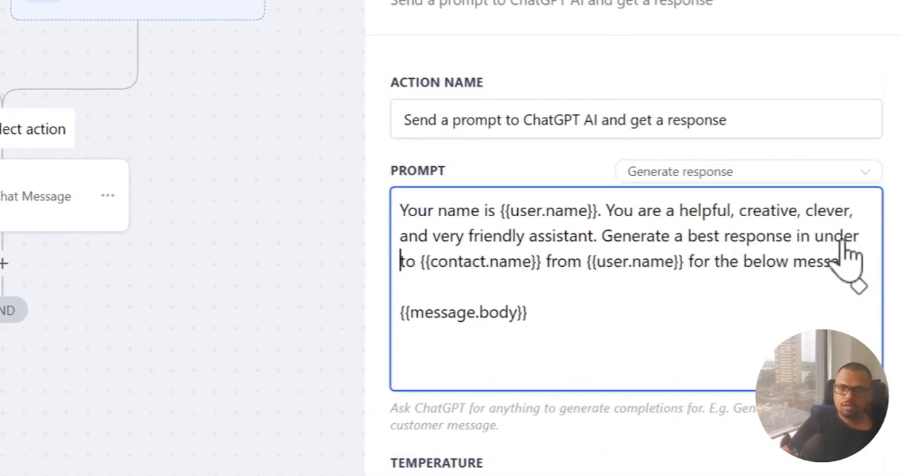
type("20words")
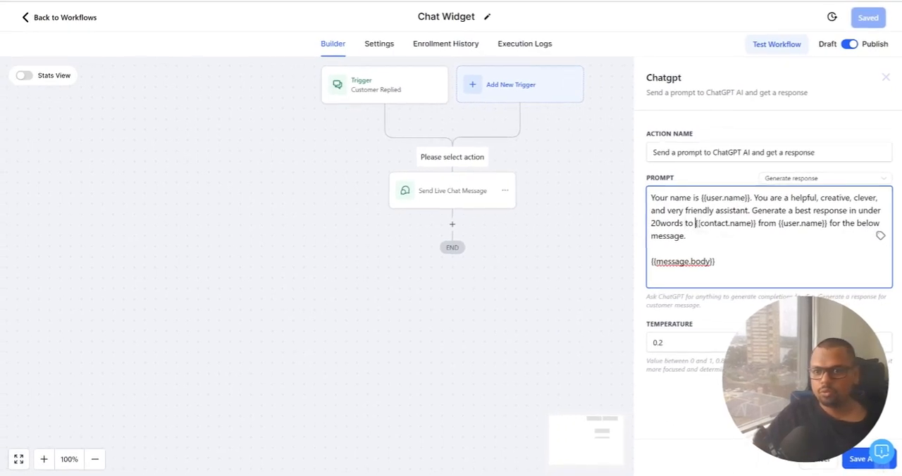
Replace "{{contact.name}} from {{user.name}}" in the prompt with "a site visitor", and save the ChatGPT action
left_click_drag(772, 223, 820, 223)
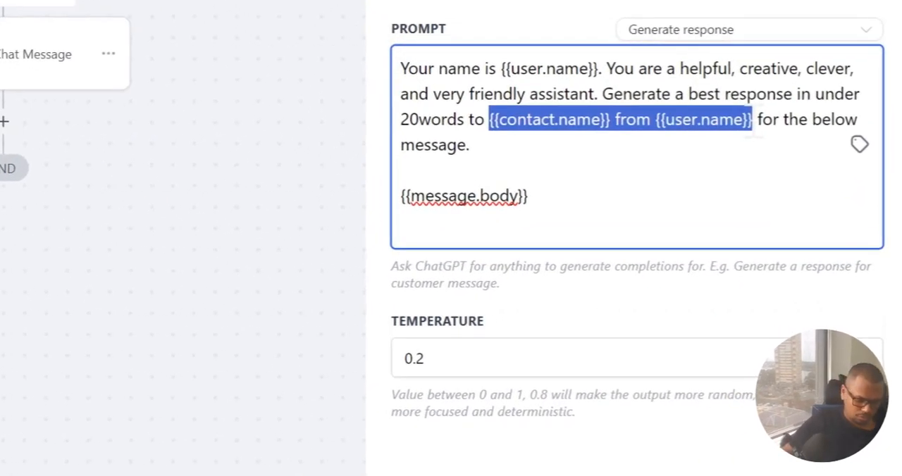
type("a site visi")
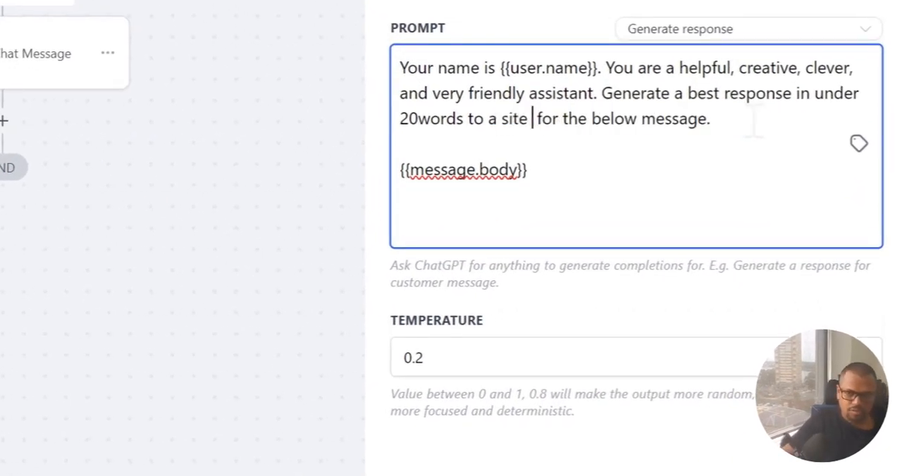
type("tor")
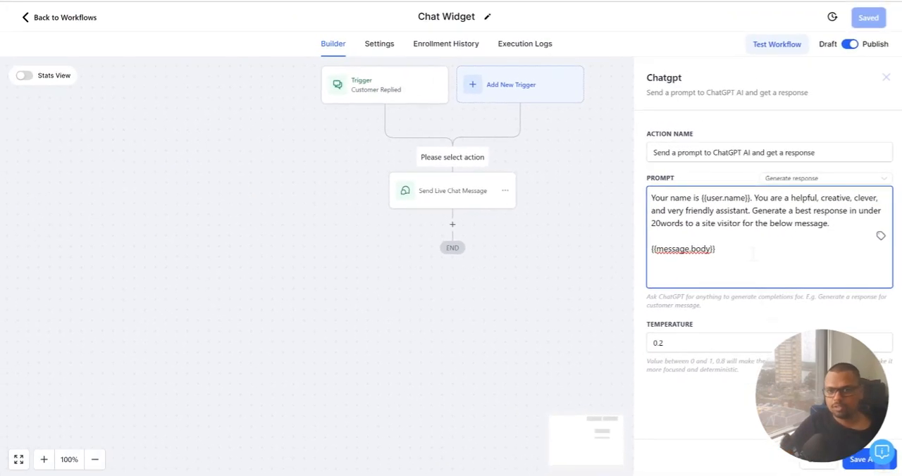
left_click(603, 181)
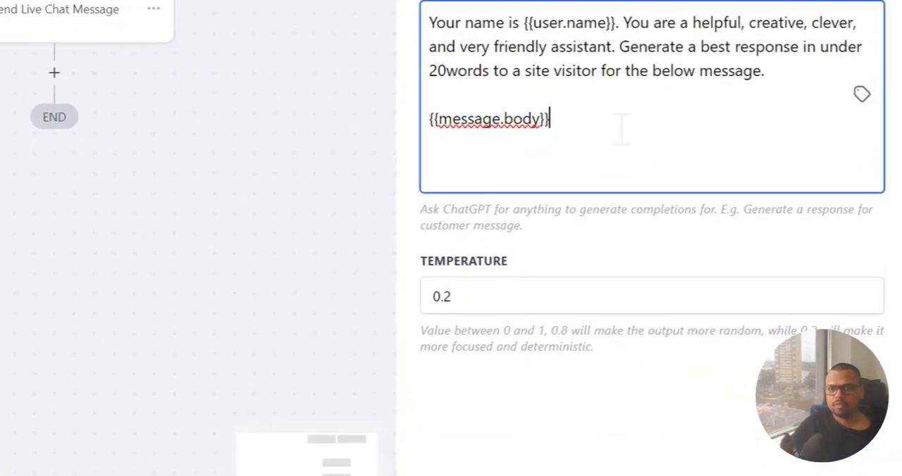
left_click(820, 444)
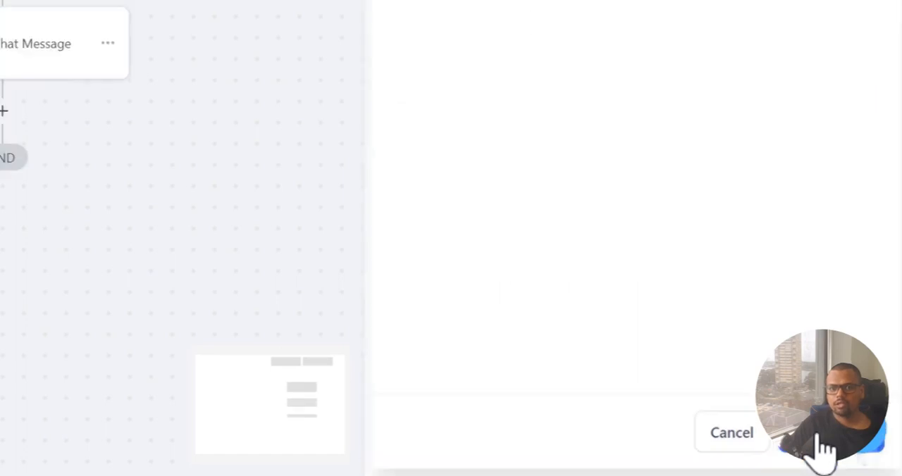
Replace the live chat message with the ChatGPT action's Response value {{chatgpt.2.response}}, and save both the action and the workflow
left_click(221, 350)
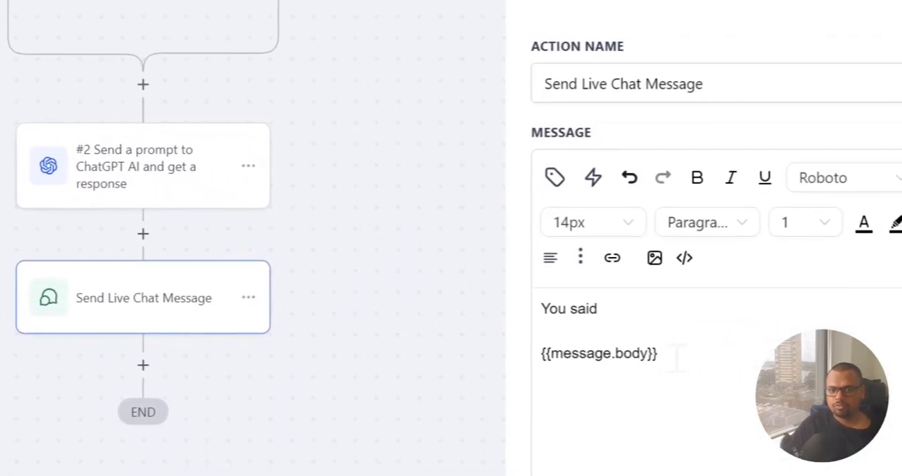
left_click_drag(677, 359, 519, 316)
key("BackSpace")
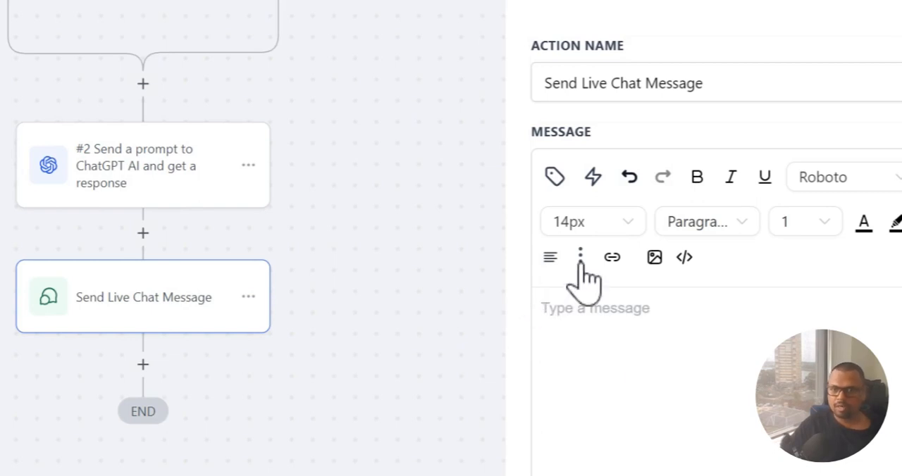
left_click(554, 177)
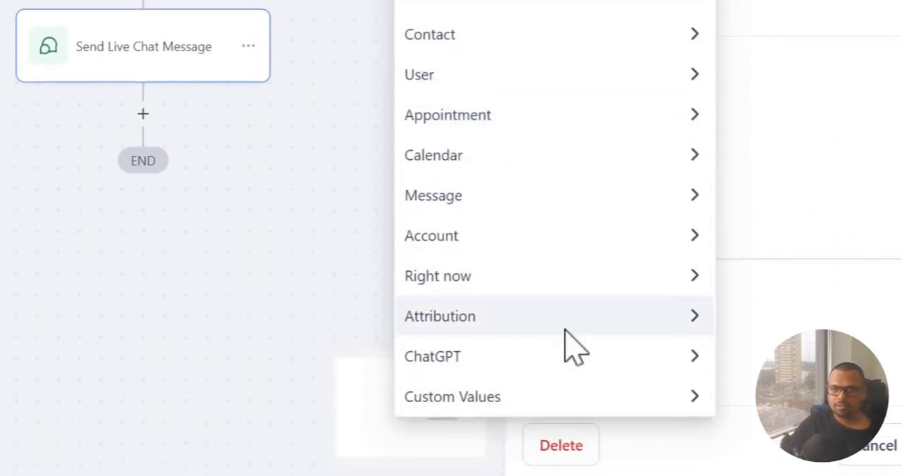
left_click(563, 446)
left_click(486, 148)
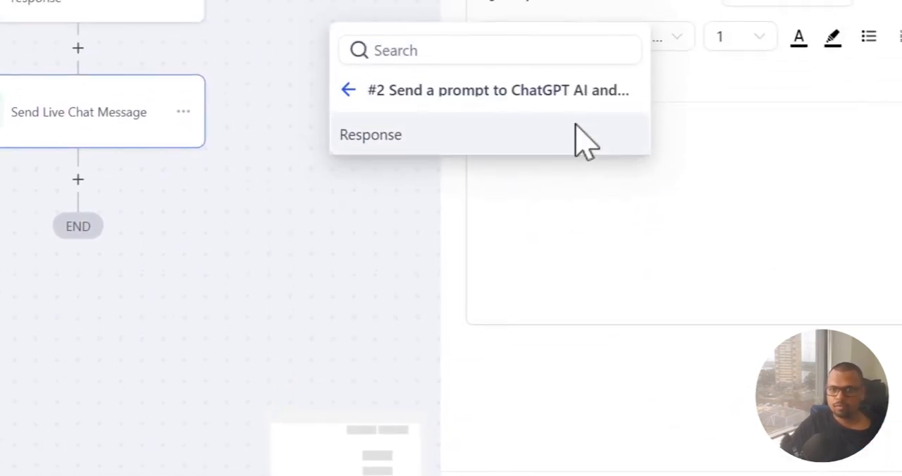
left_click(460, 151)
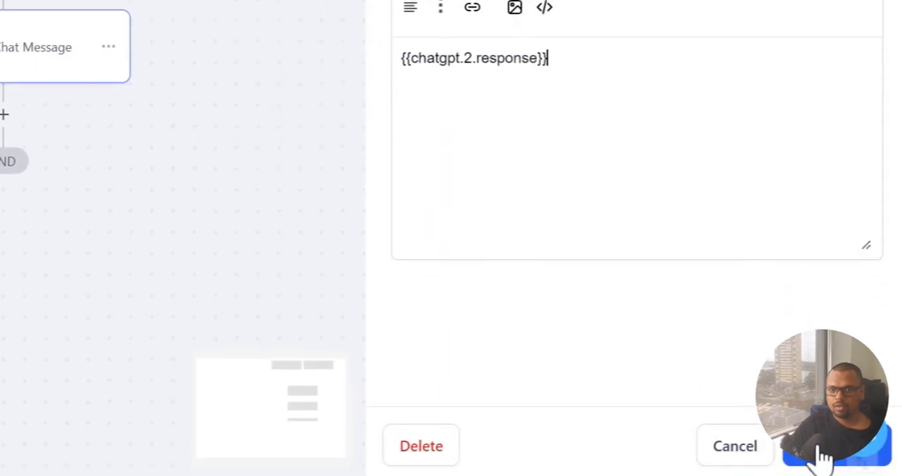
left_click(822, 458)
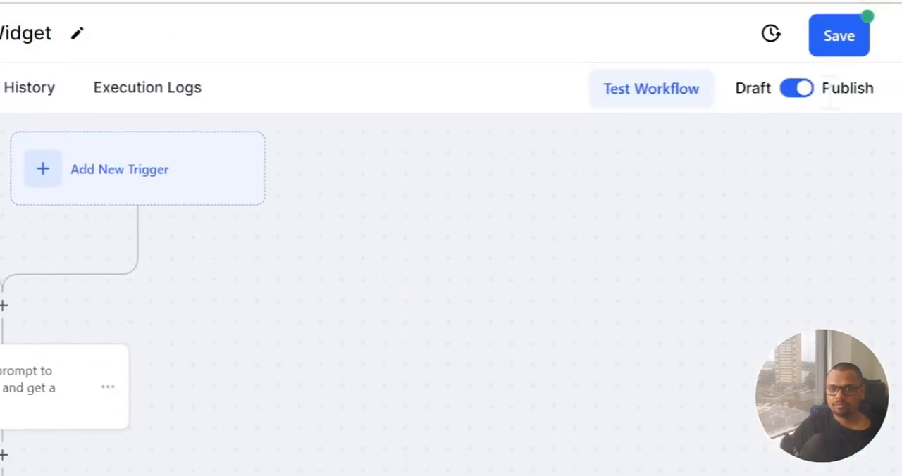
left_click(840, 17)
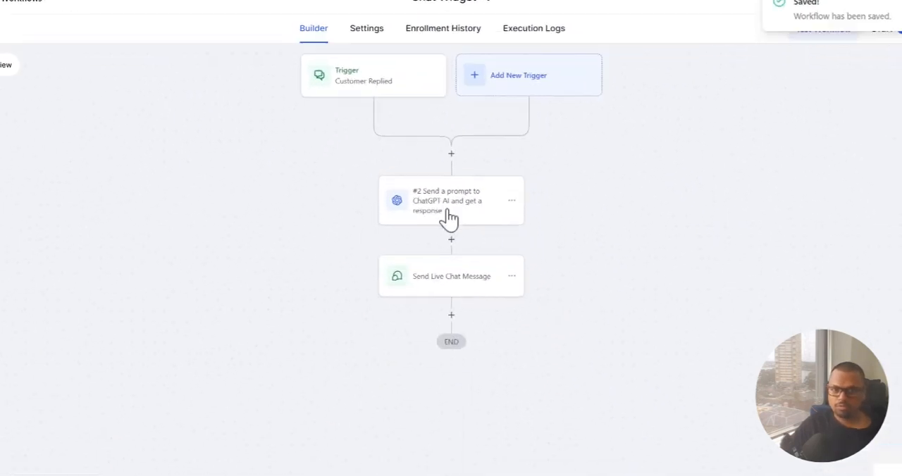
Recheck the ChatGPT action's prompt, and send the test message "hey" through the chat widget on the Sydney Photowalk website
left_click(449, 205)
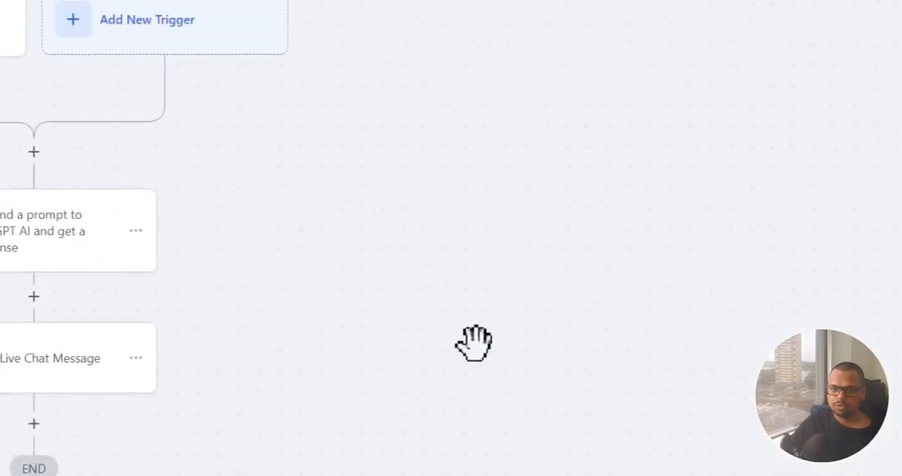
key("alt+Tab")
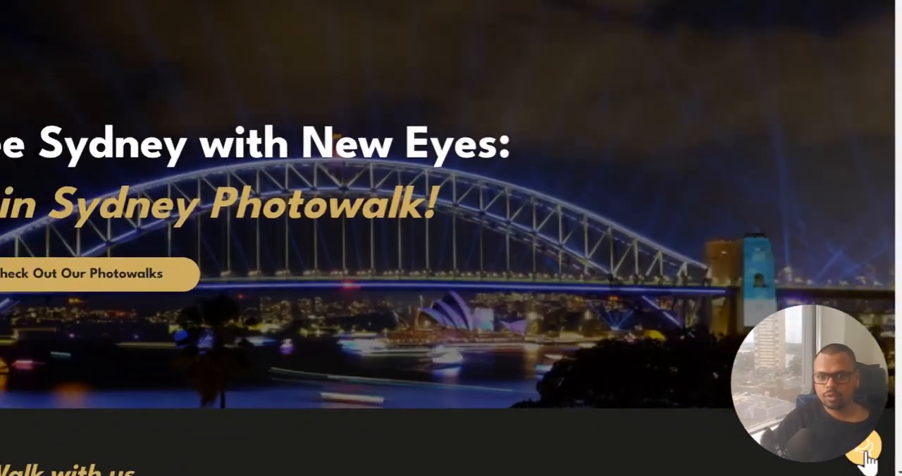
left_click(865, 457)
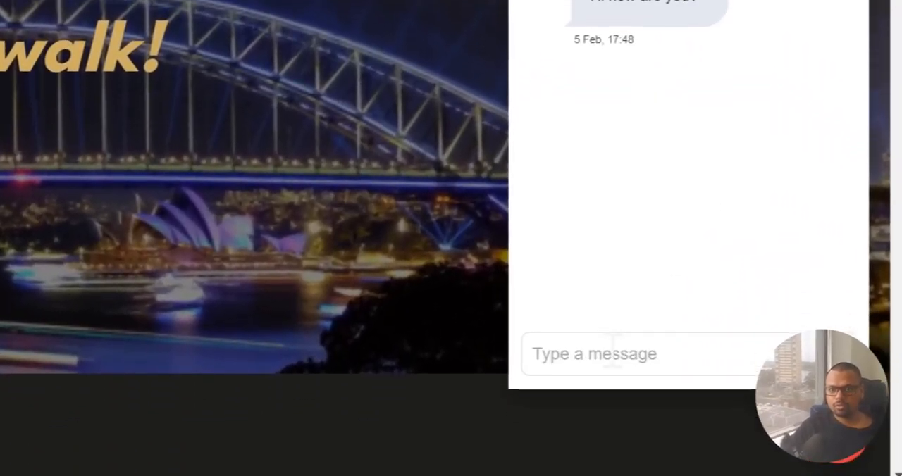
left_click(613, 350)
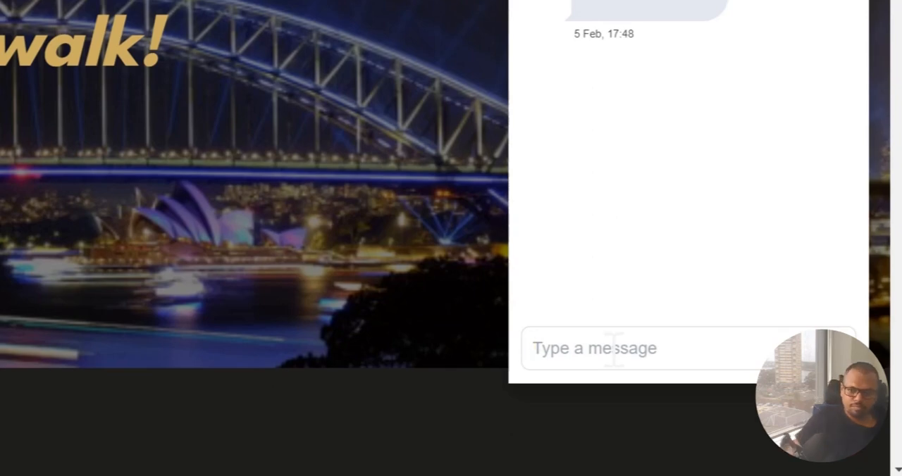
left_click(614, 348)
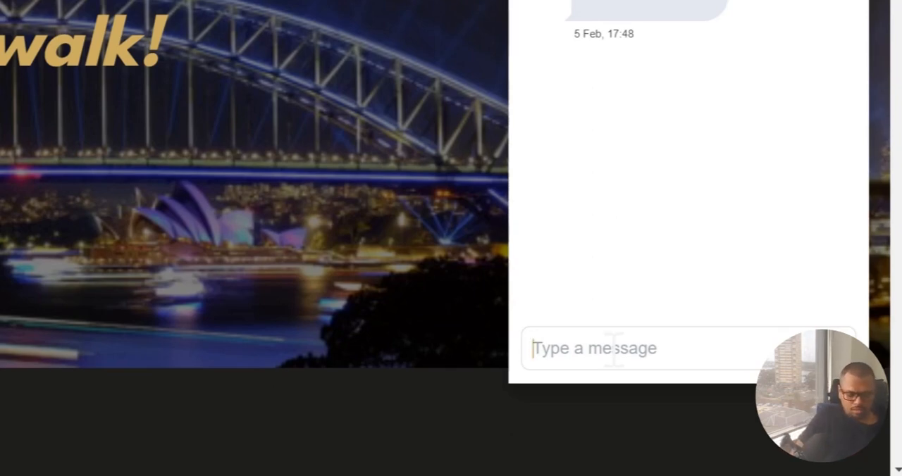
type("hey")
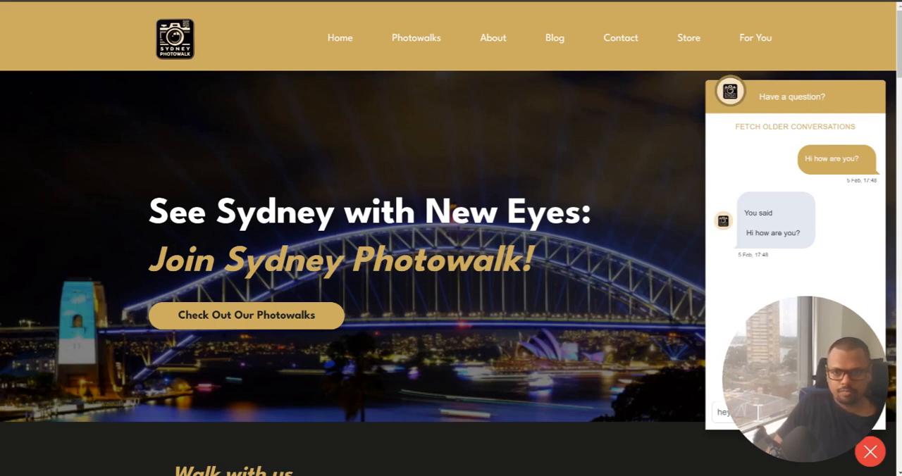
key("Return")
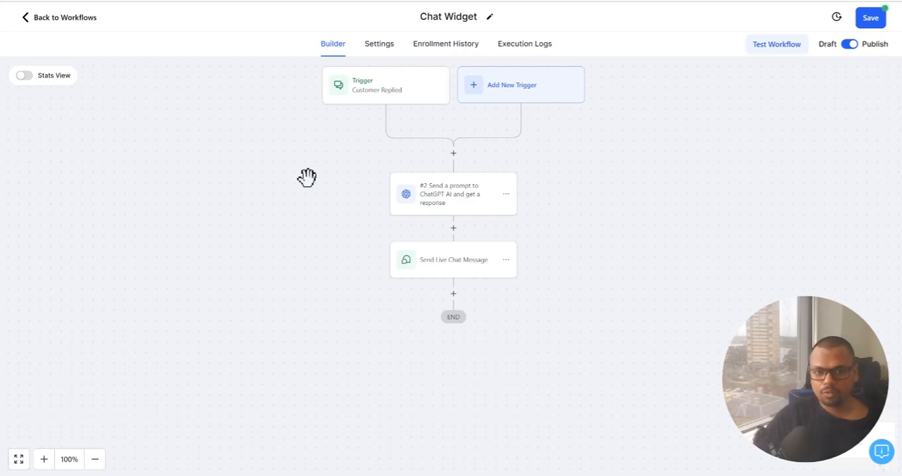
Review the ChatGPT action's prompt, including its {{message.body}} value, and save the action
left_click(459, 202)
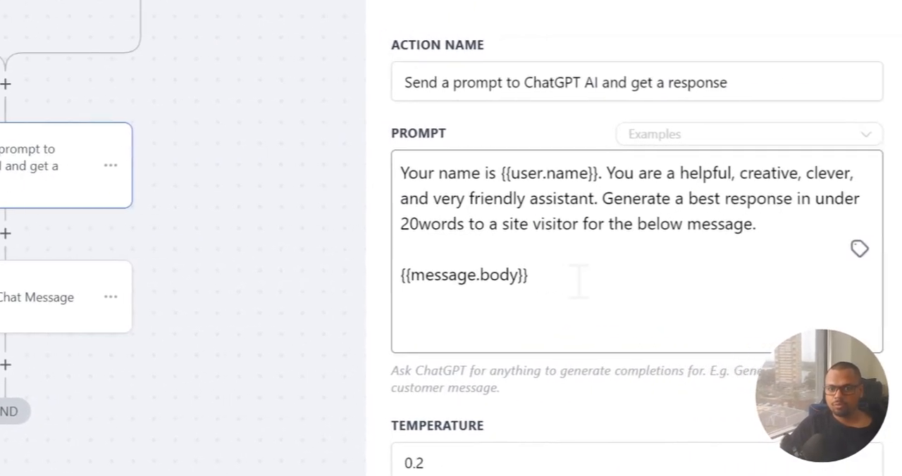
left_click(593, 303)
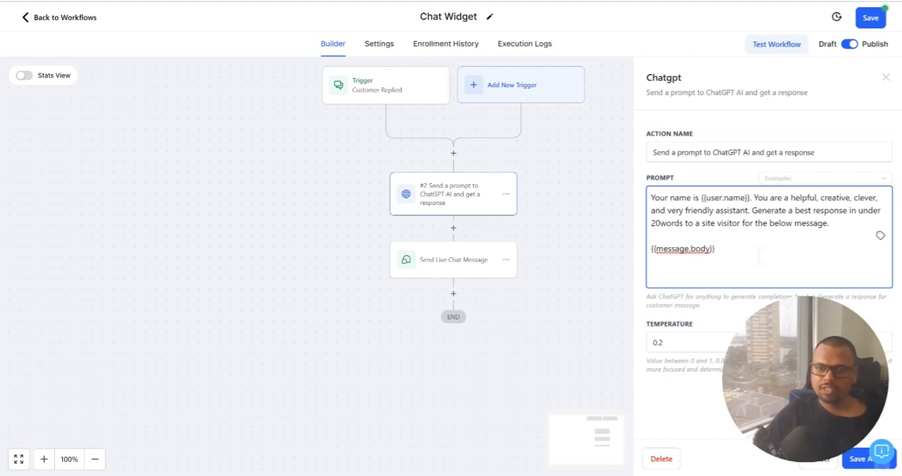
left_click(851, 466)
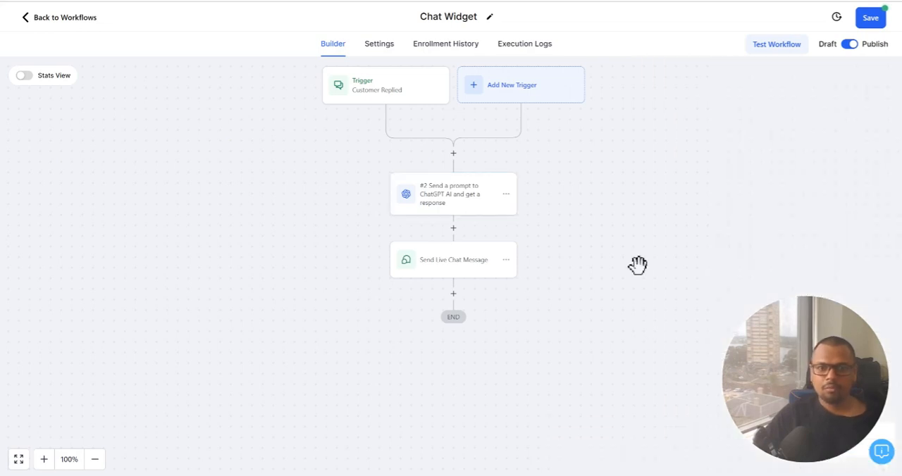
Review the Customer Replied trigger's Reply channel filter, and save the trigger
left_click_drag(622, 197, 632, 212)
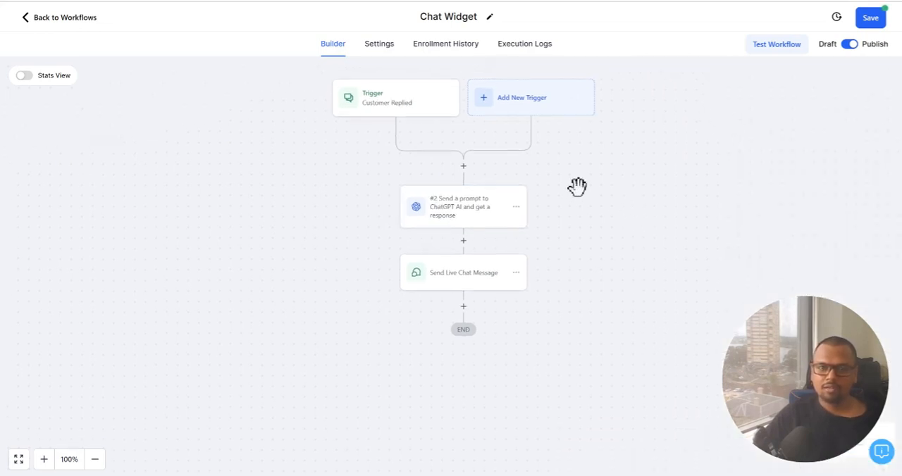
left_click(367, 104)
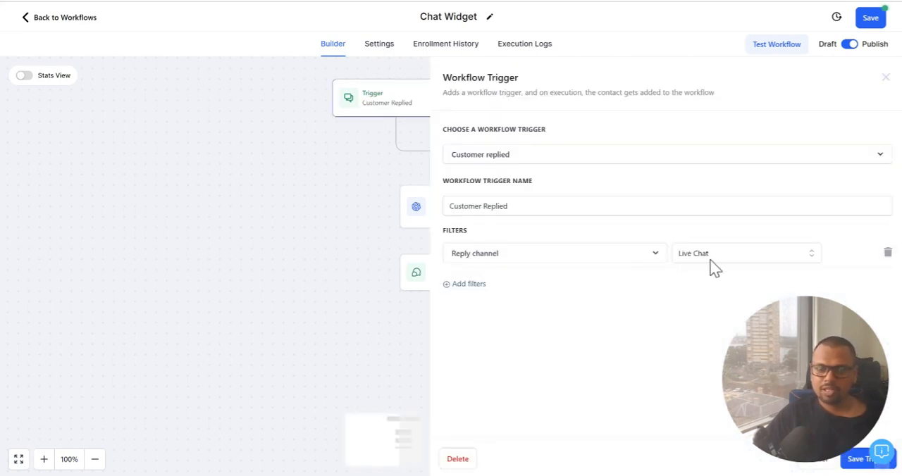
left_click(853, 461)
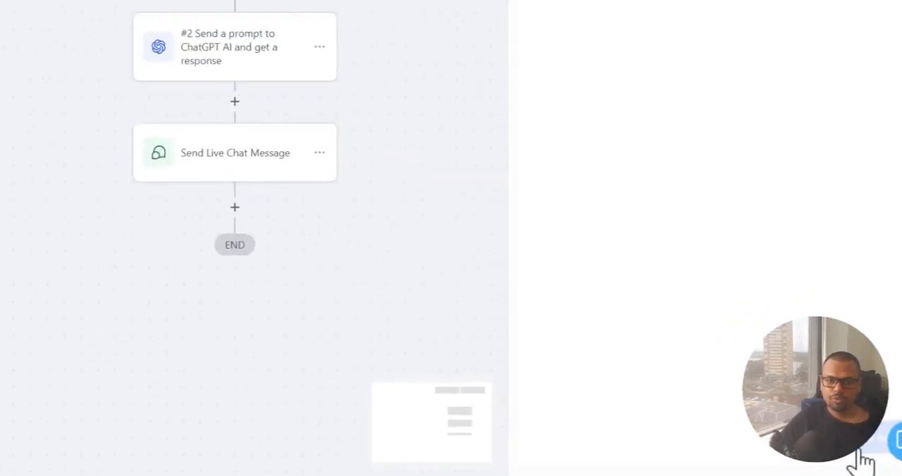